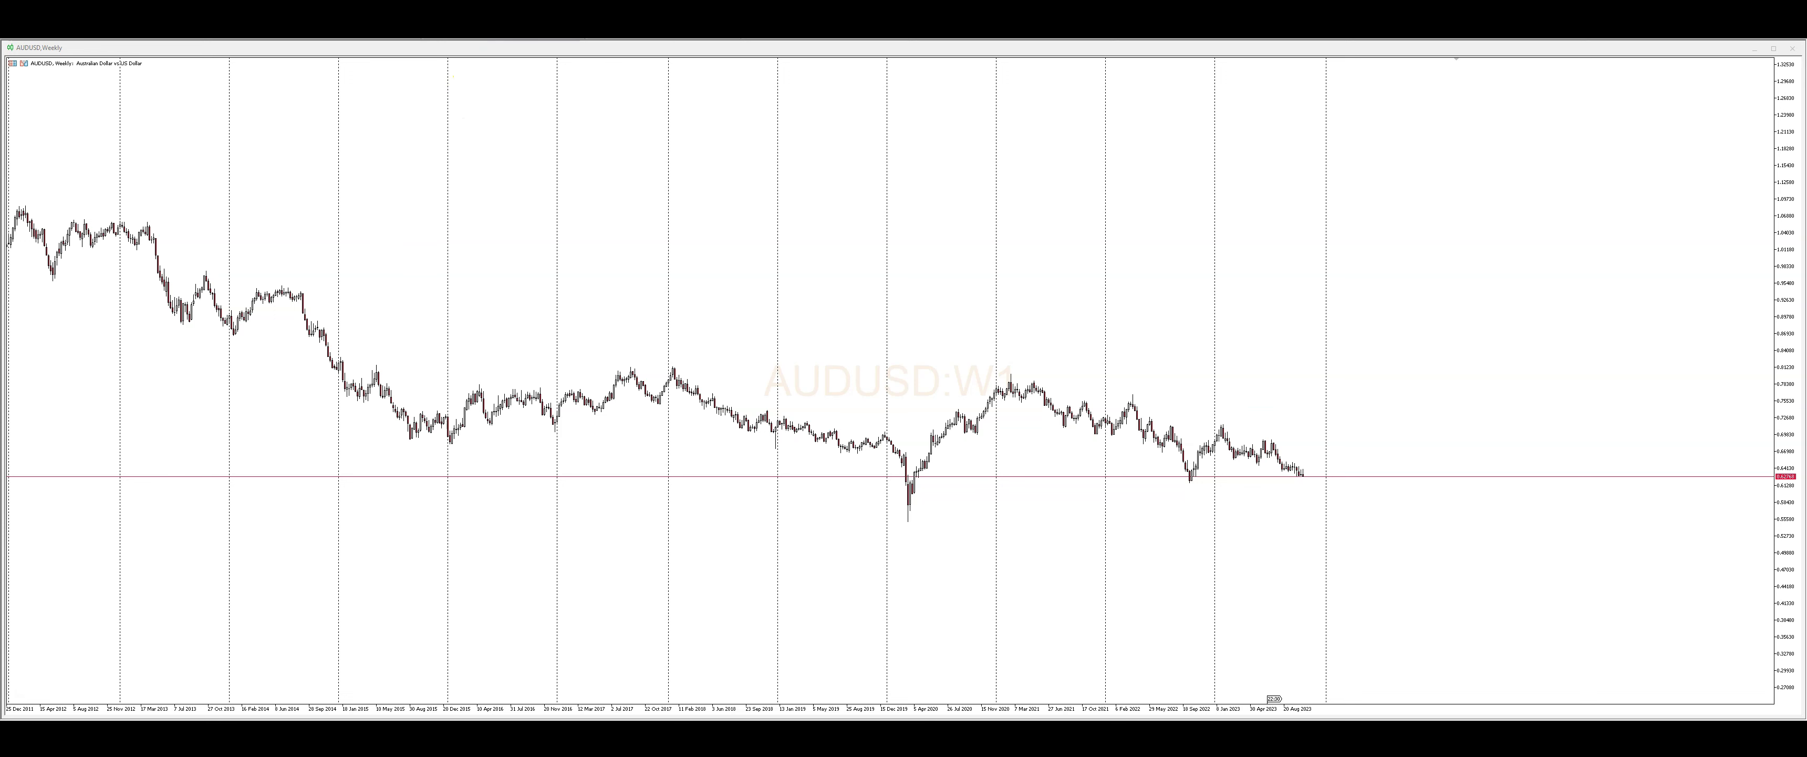
Draw horizontal lines on the weekly AUDUSD chart at the 2020 low as support and near the early-2018 high as resistance
click(881, 526)
drag(880, 526, 923, 522)
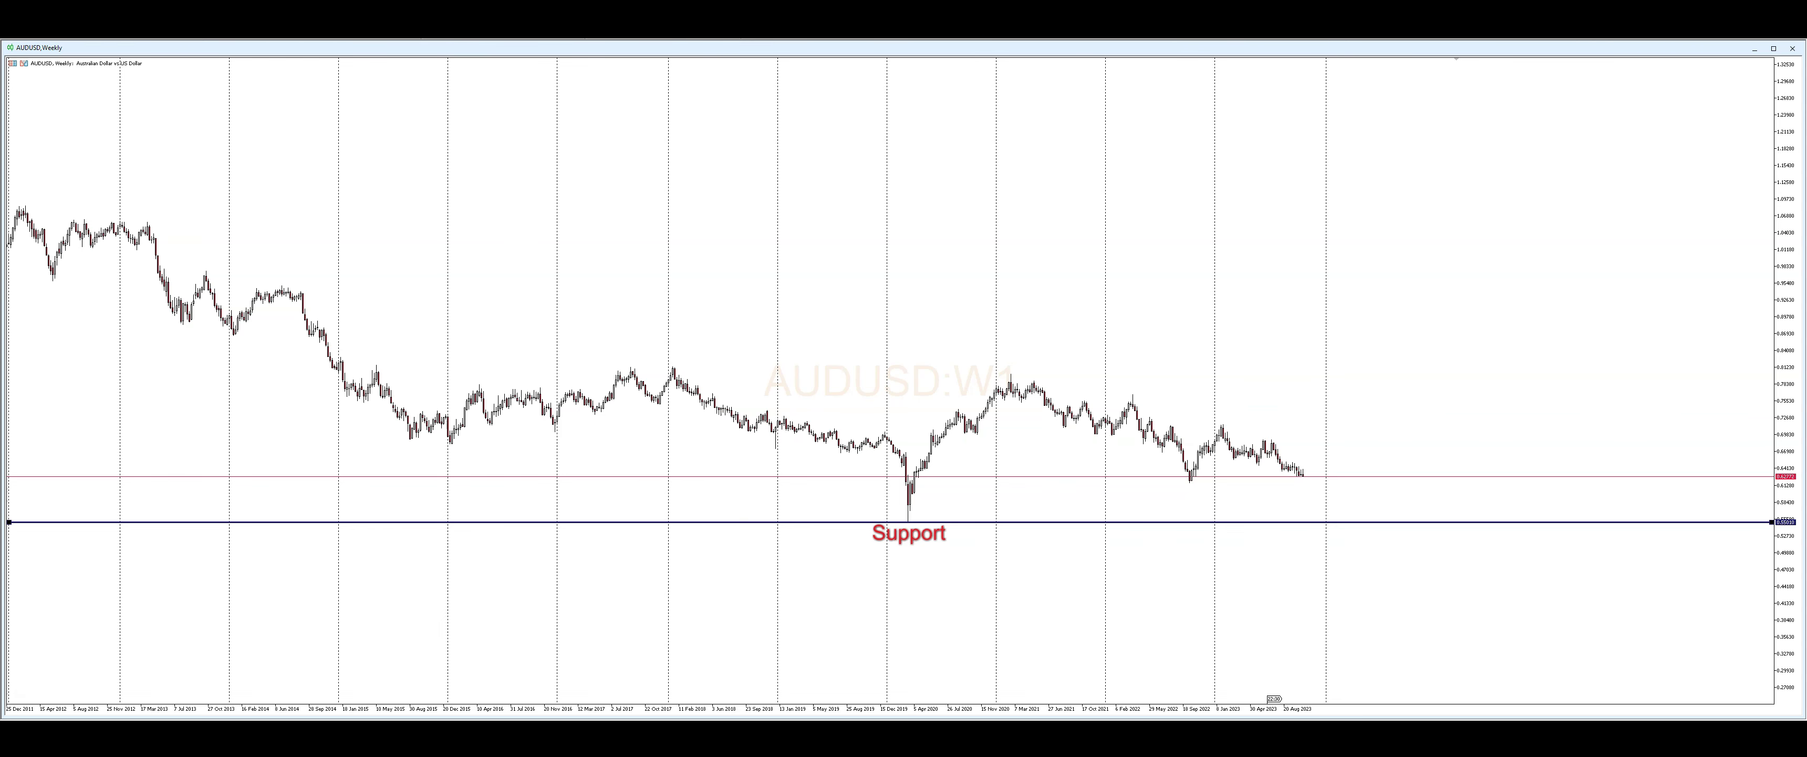
click(677, 367)
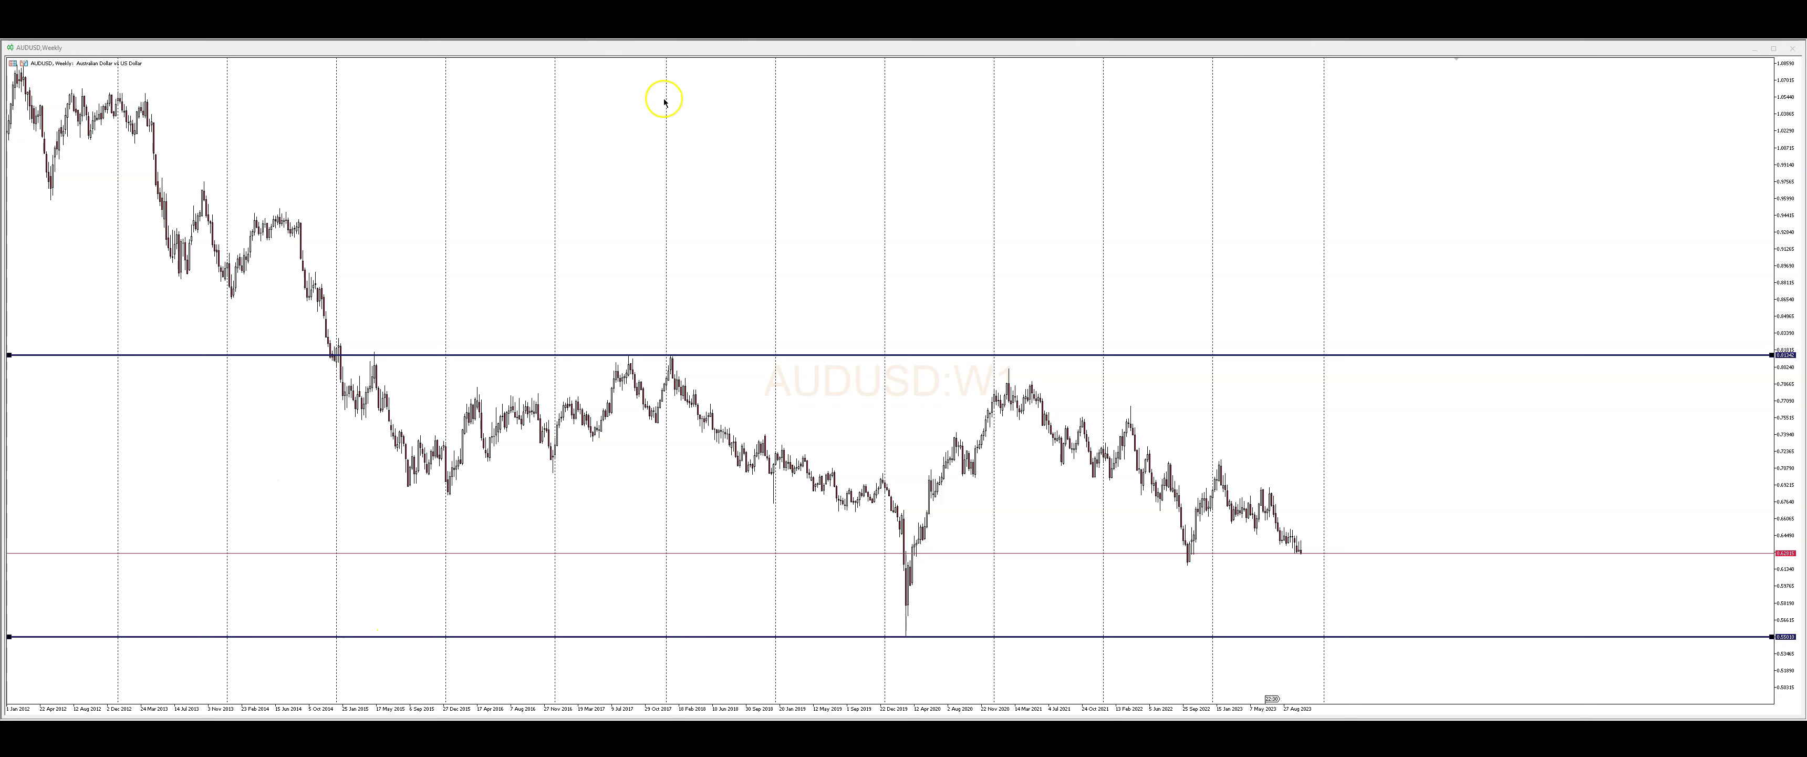
Check the daily timeframe, return to weekly, and lower the resistance line to the early-2021 swing high
key(ctrl+F5)
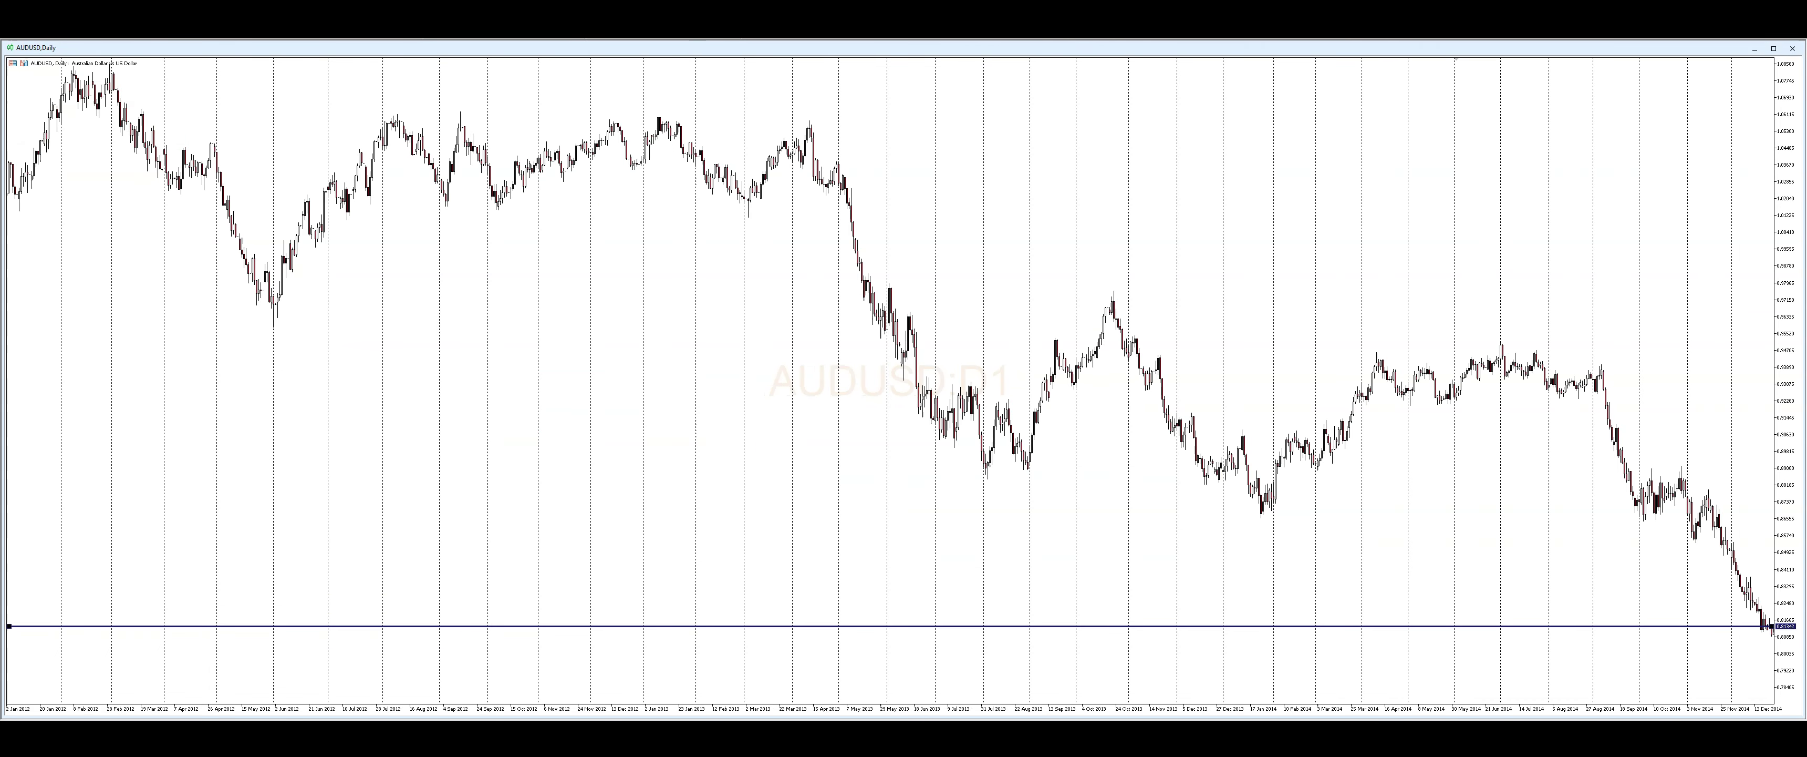
key(ctrl+F5)
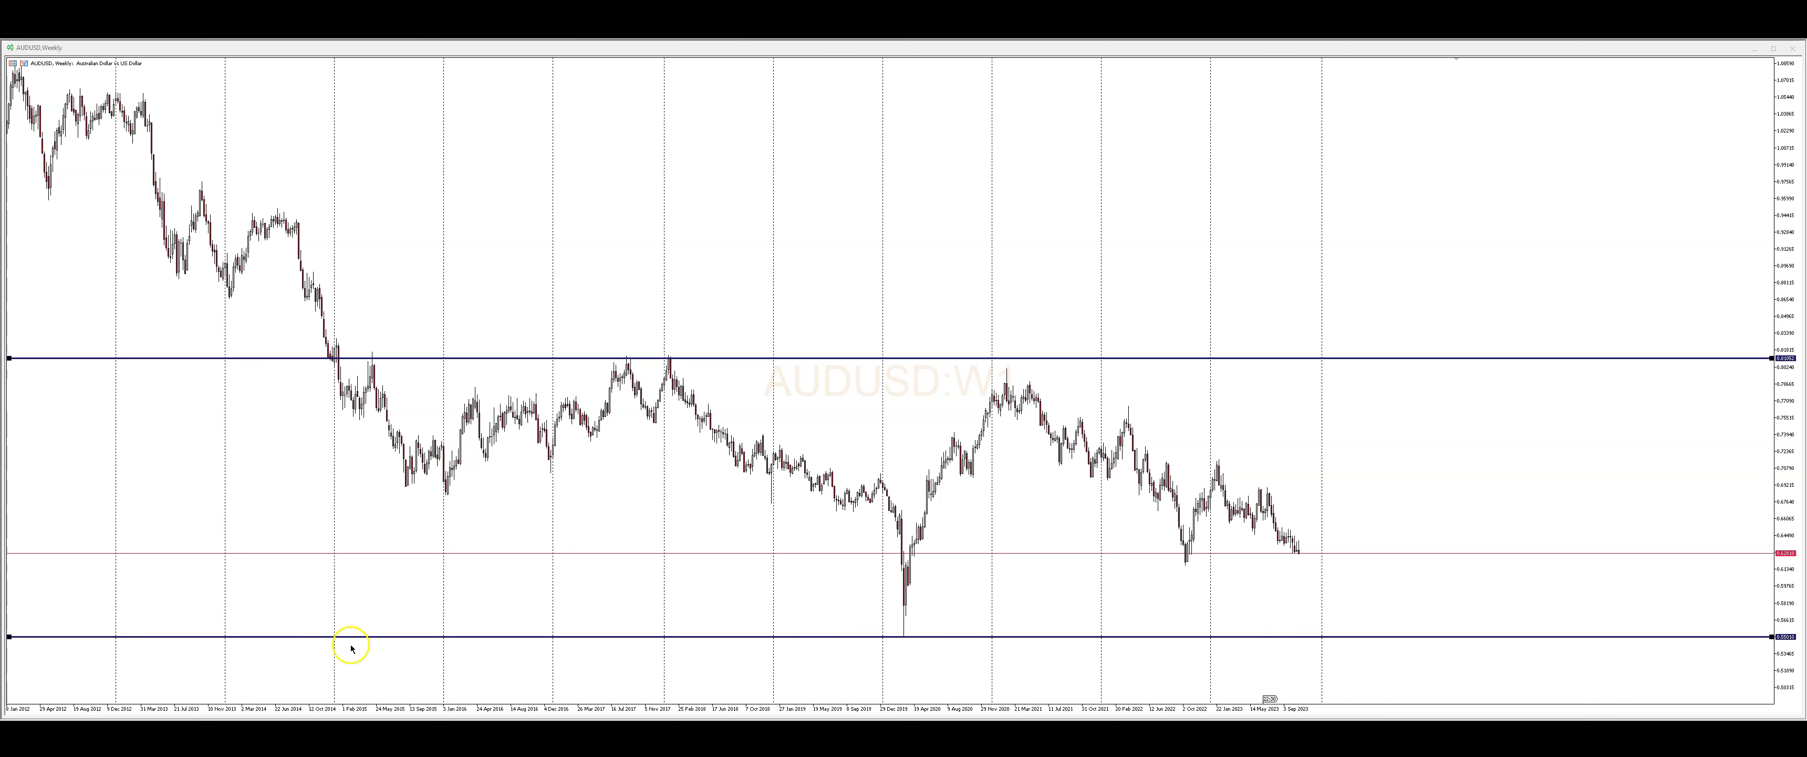
double_click(681, 359)
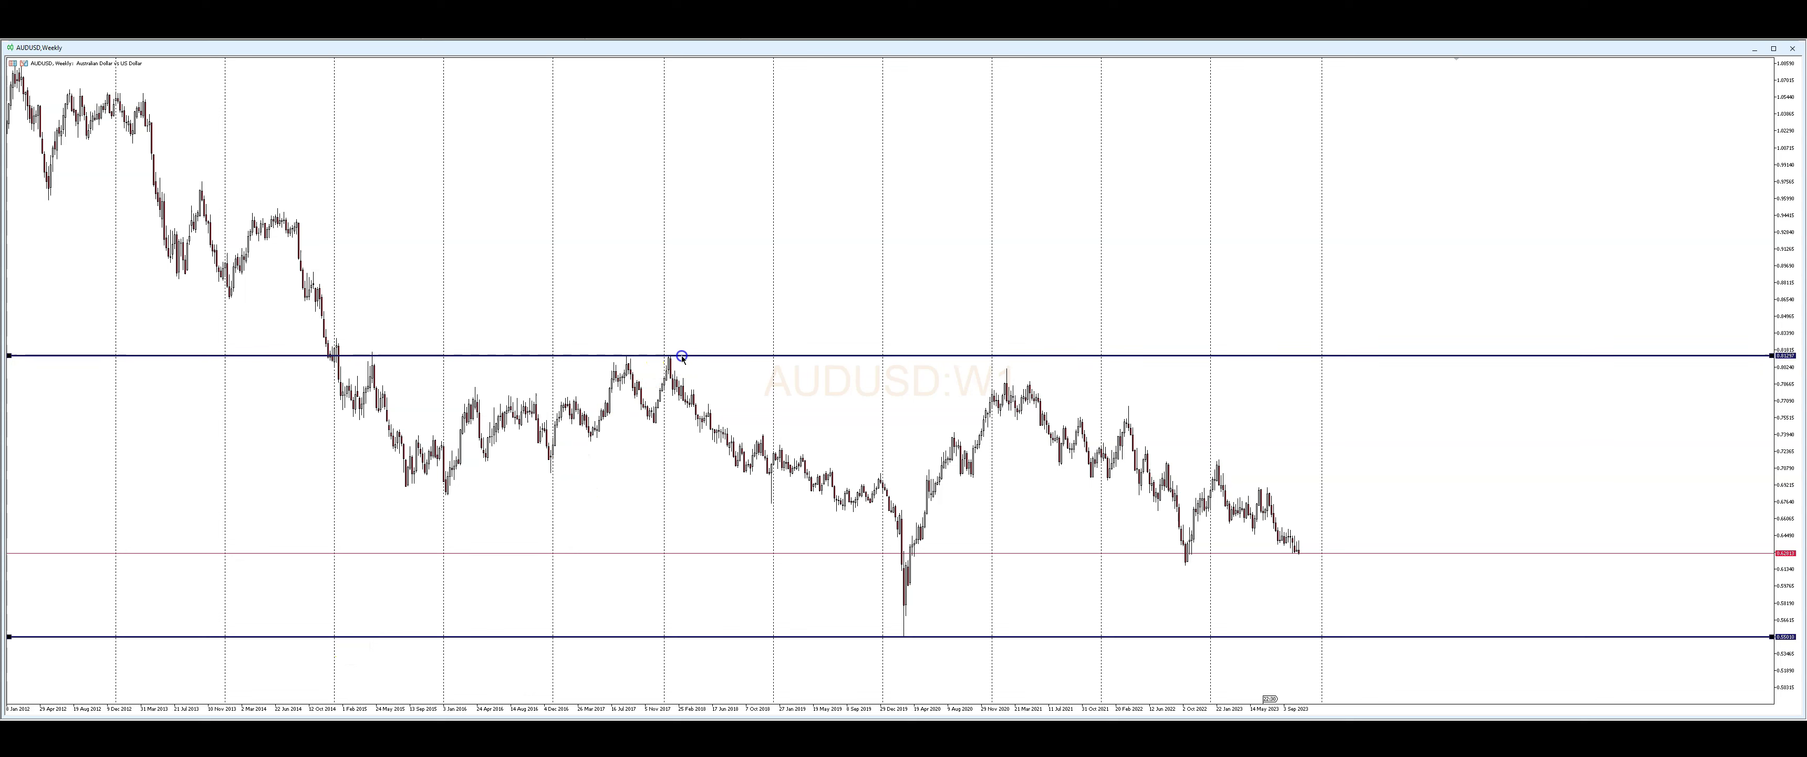
drag(682, 360, 683, 367)
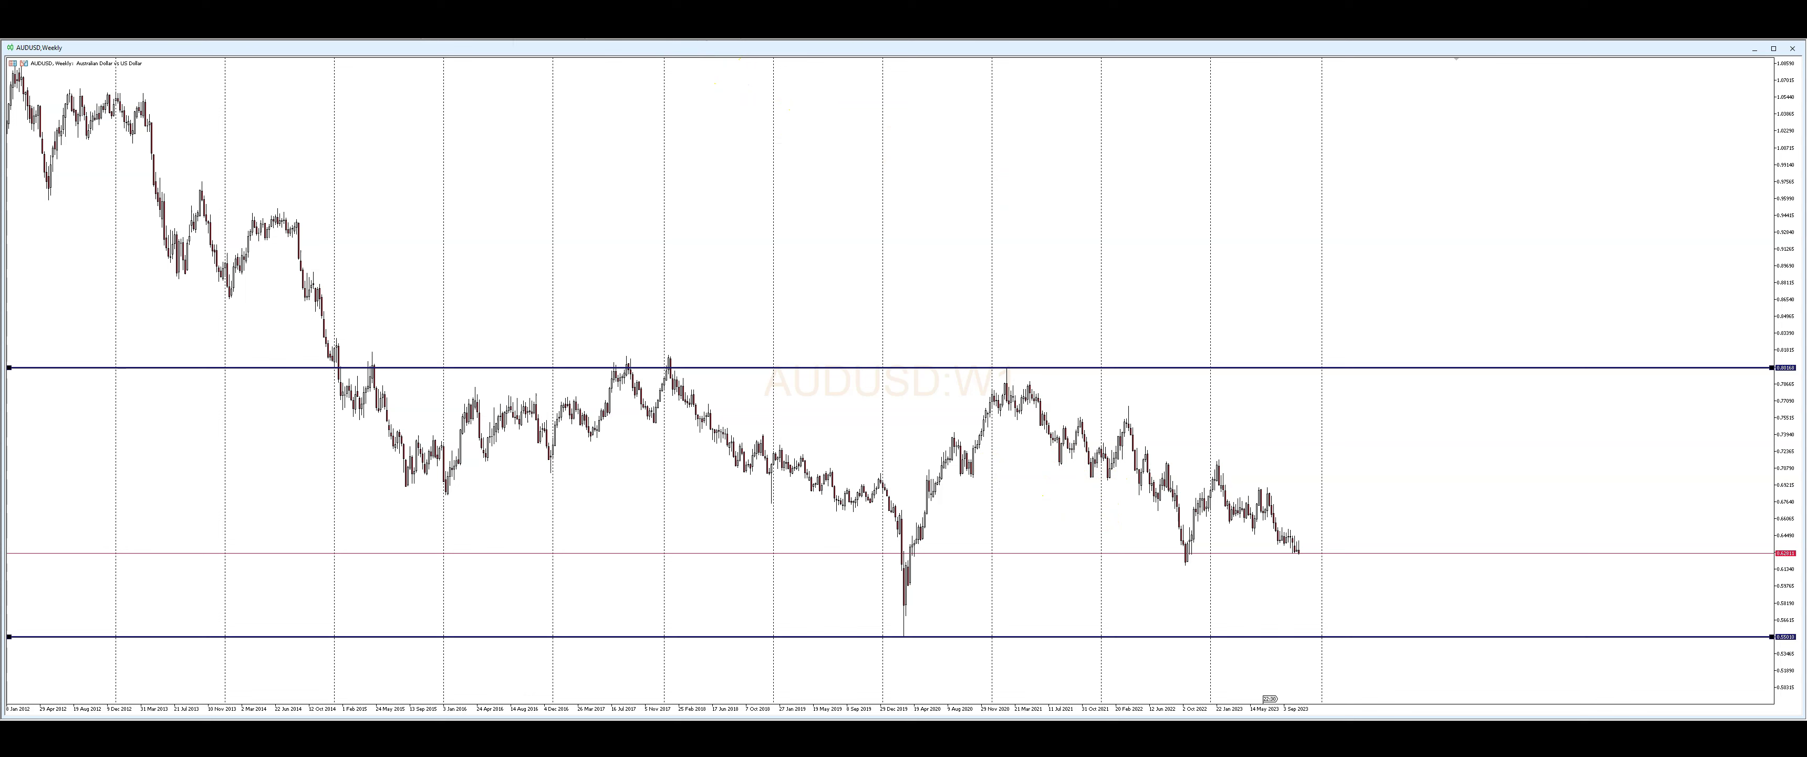
Add horizontal levels at the late-2021 swing high and, below it, at the August 2022 and early-2023 swing highs
click(1088, 417)
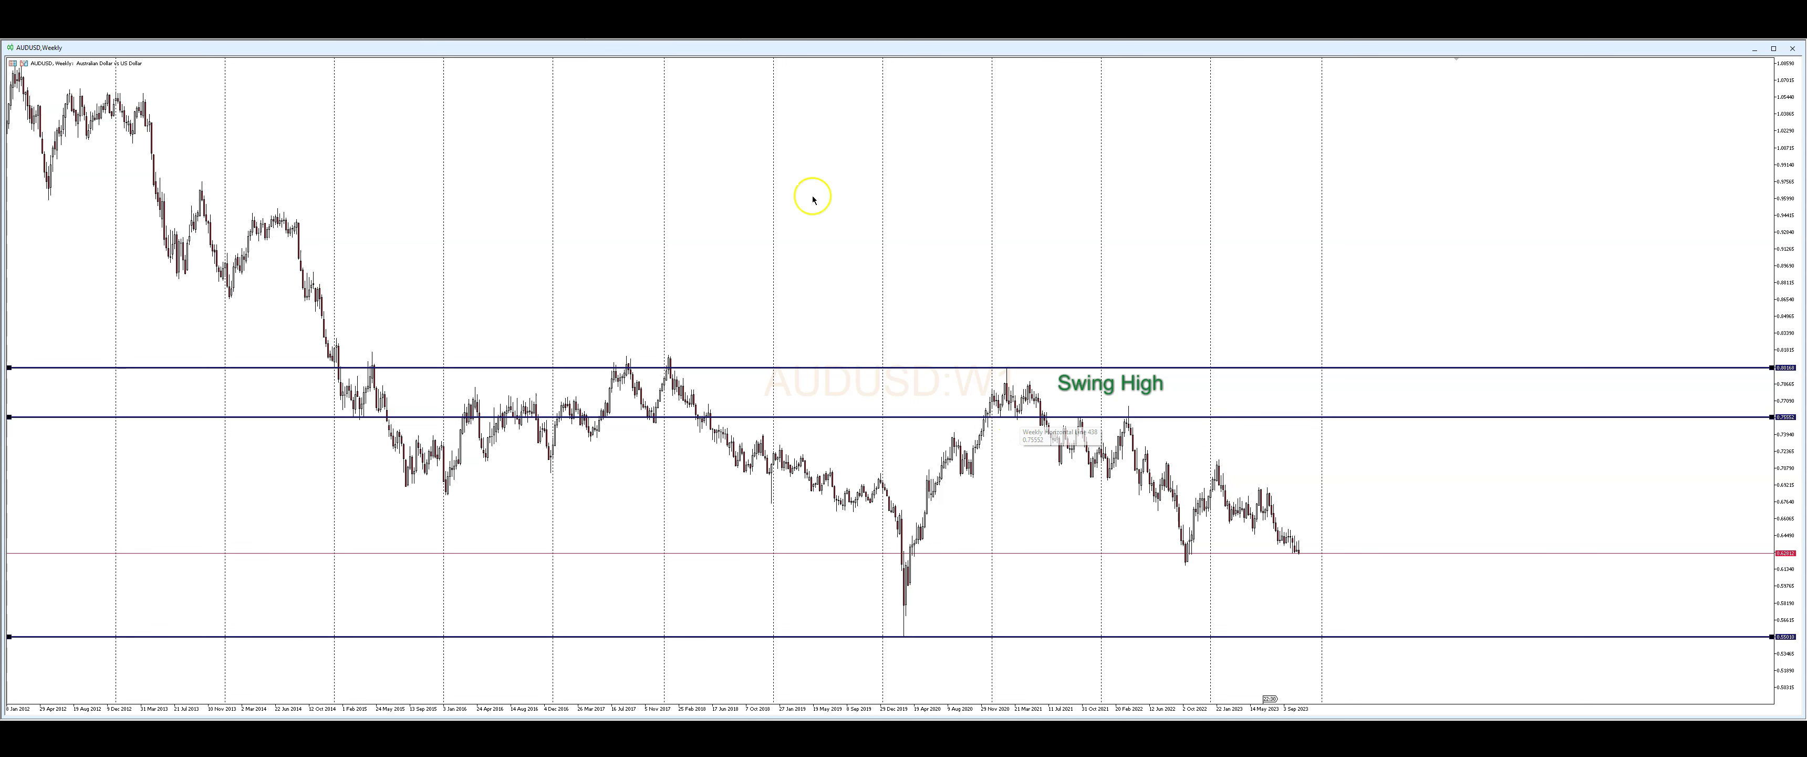
key(ctrl+z)
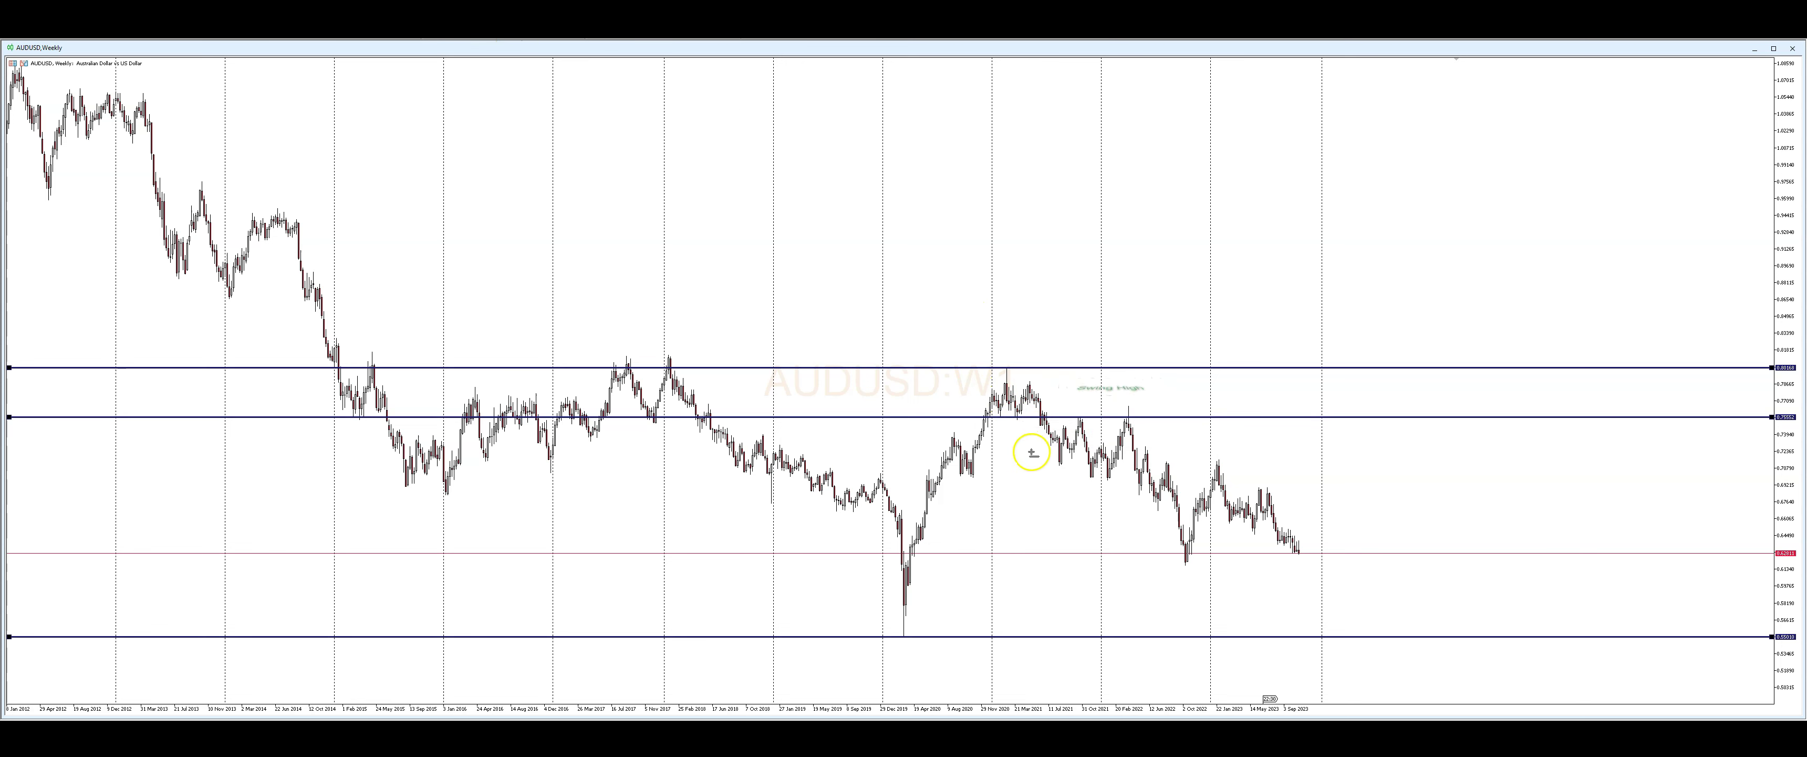
click(1080, 481)
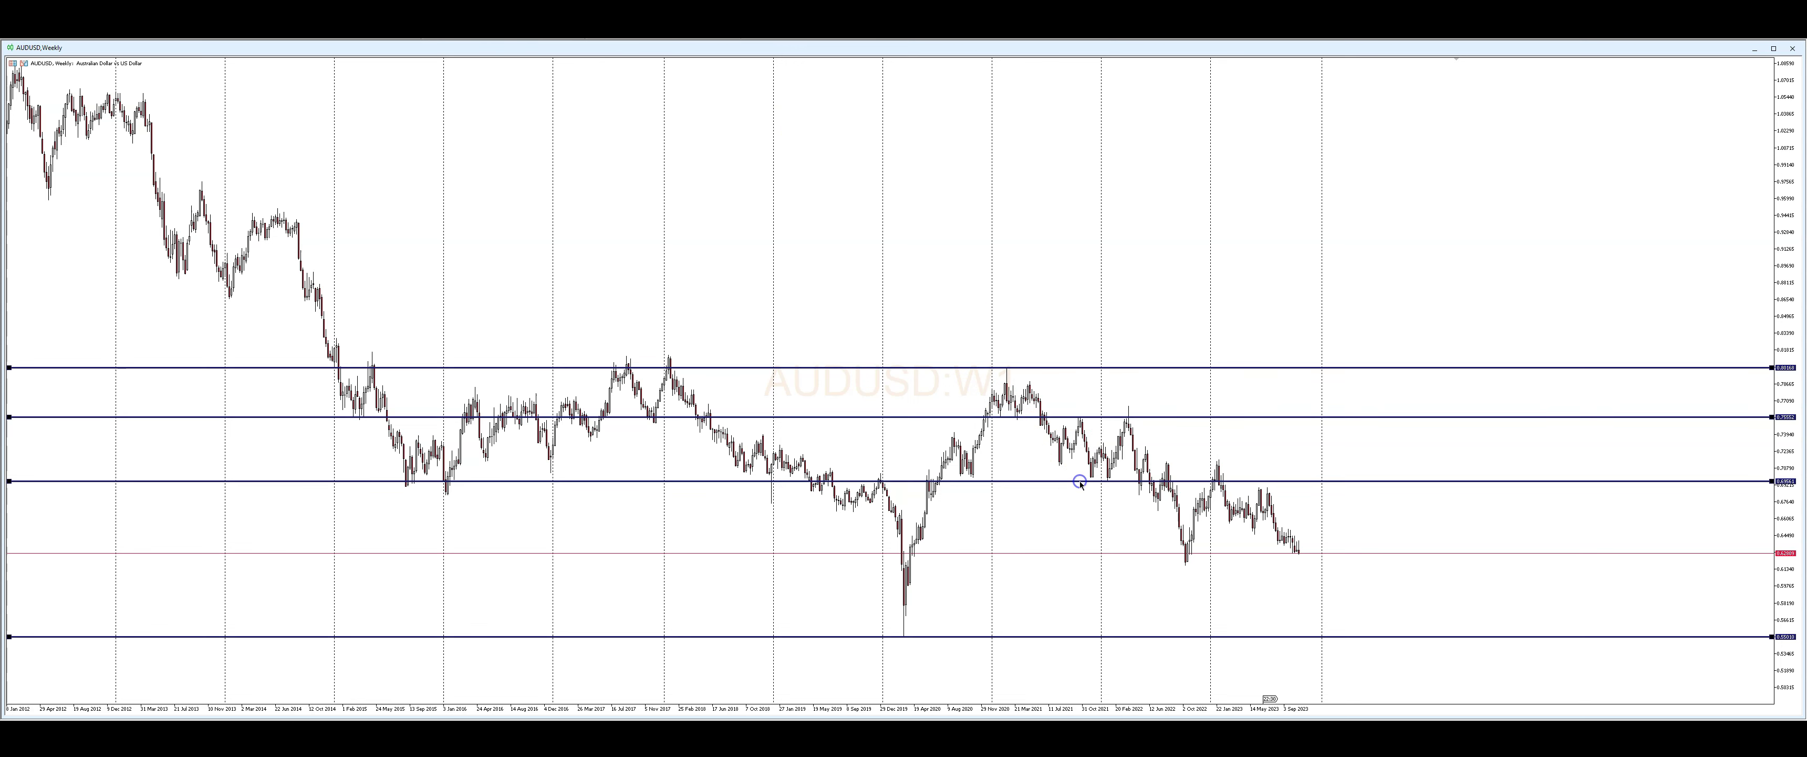
drag(1088, 480, 1097, 464)
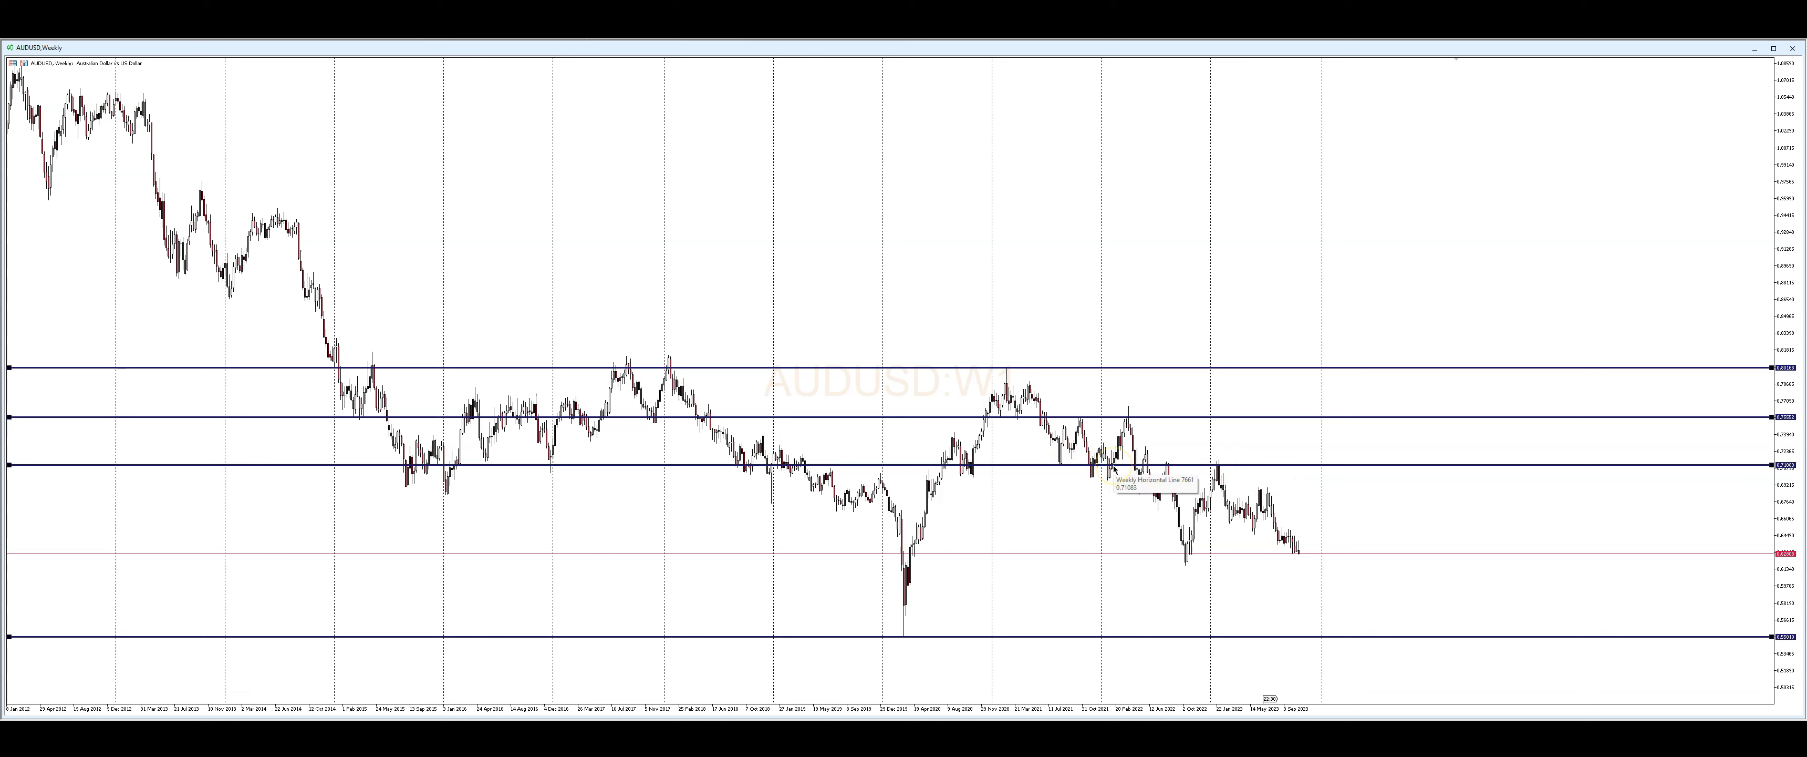
Add horizontal levels at the mid-2023 highs and at the 2023 swing low beneath them
click(1215, 465)
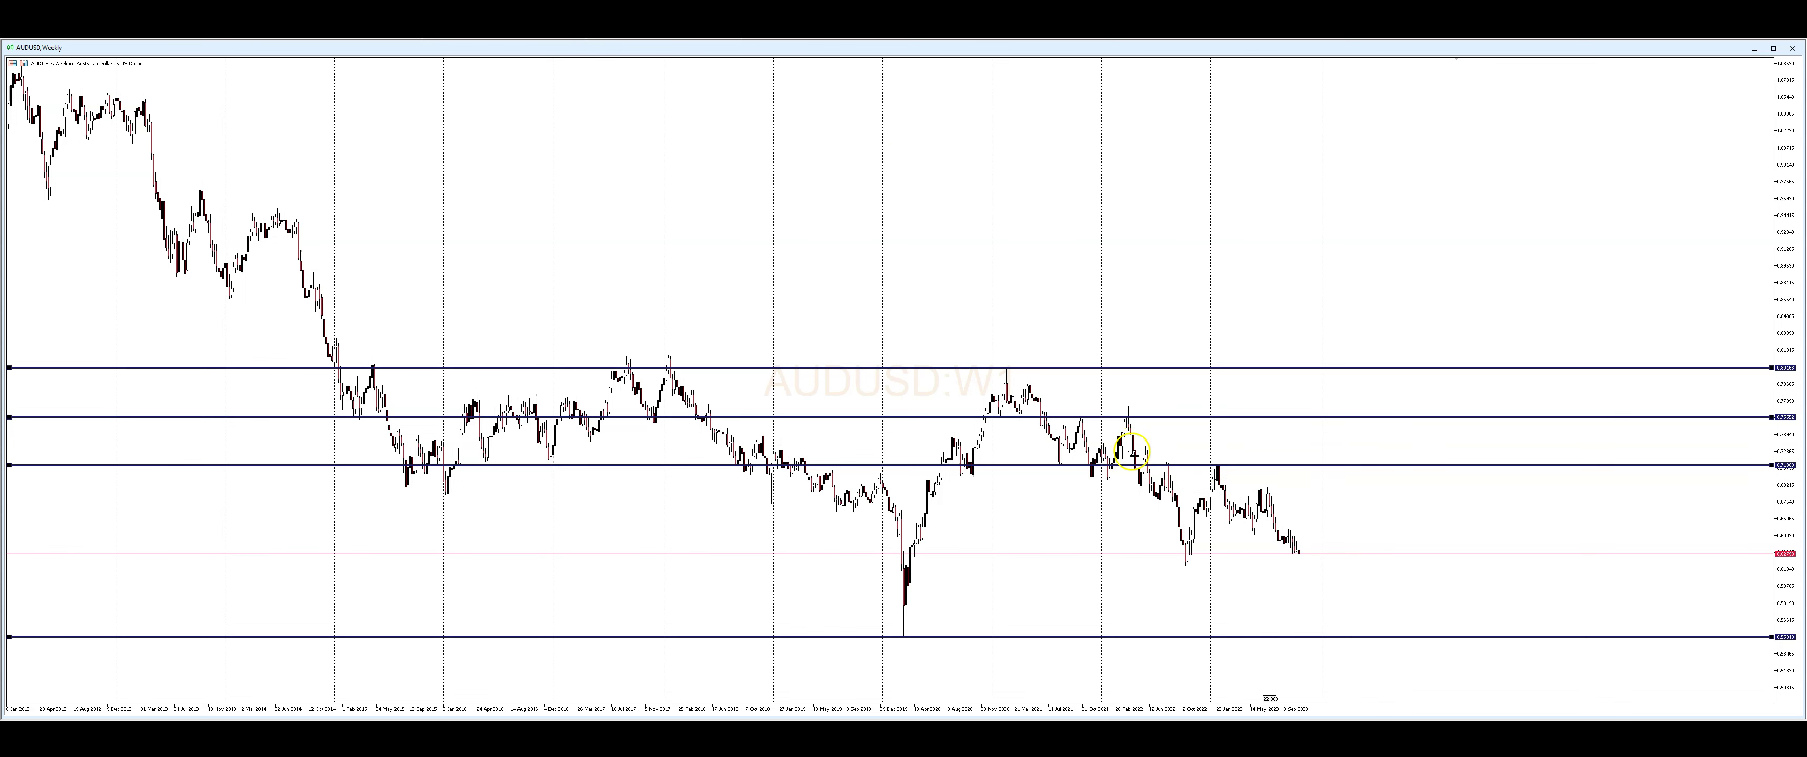
click(1265, 489)
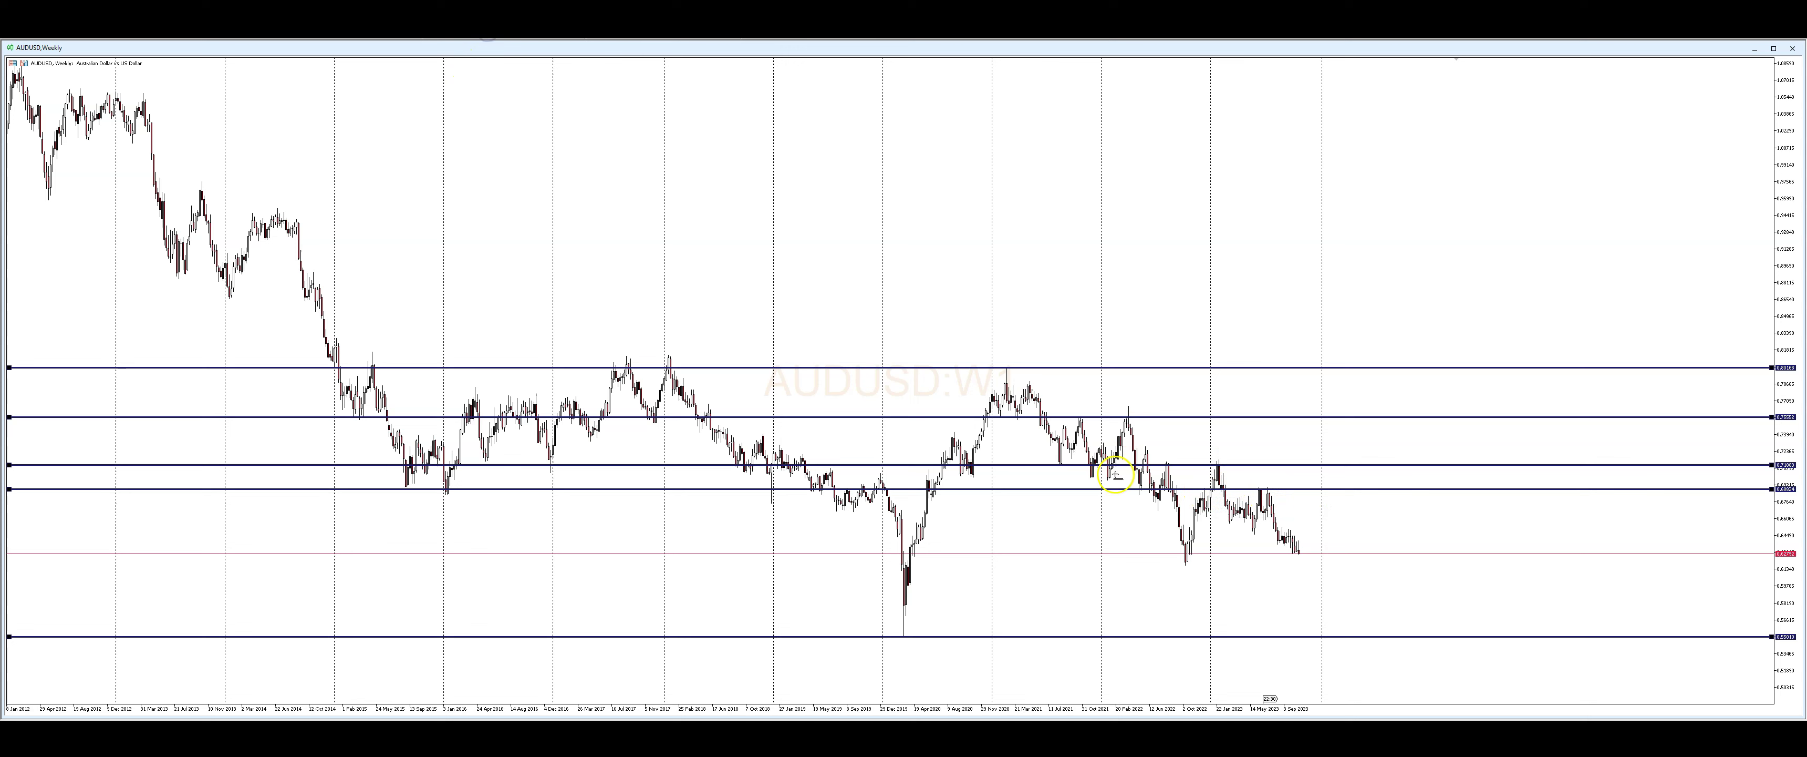
click(1230, 524)
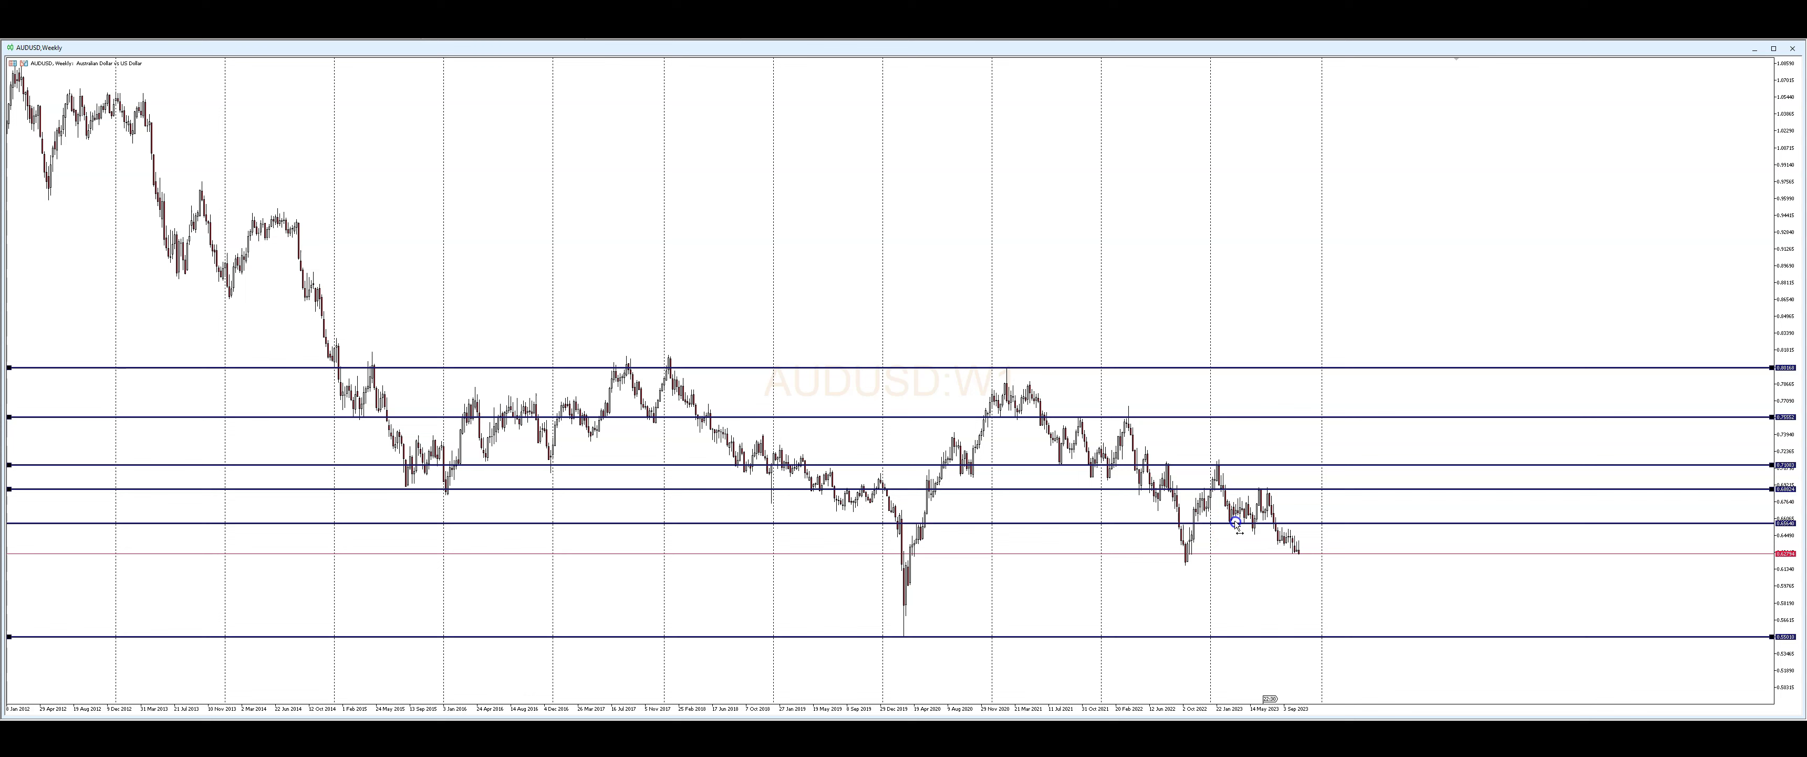
click(1237, 527)
drag(1236, 525, 1236, 531)
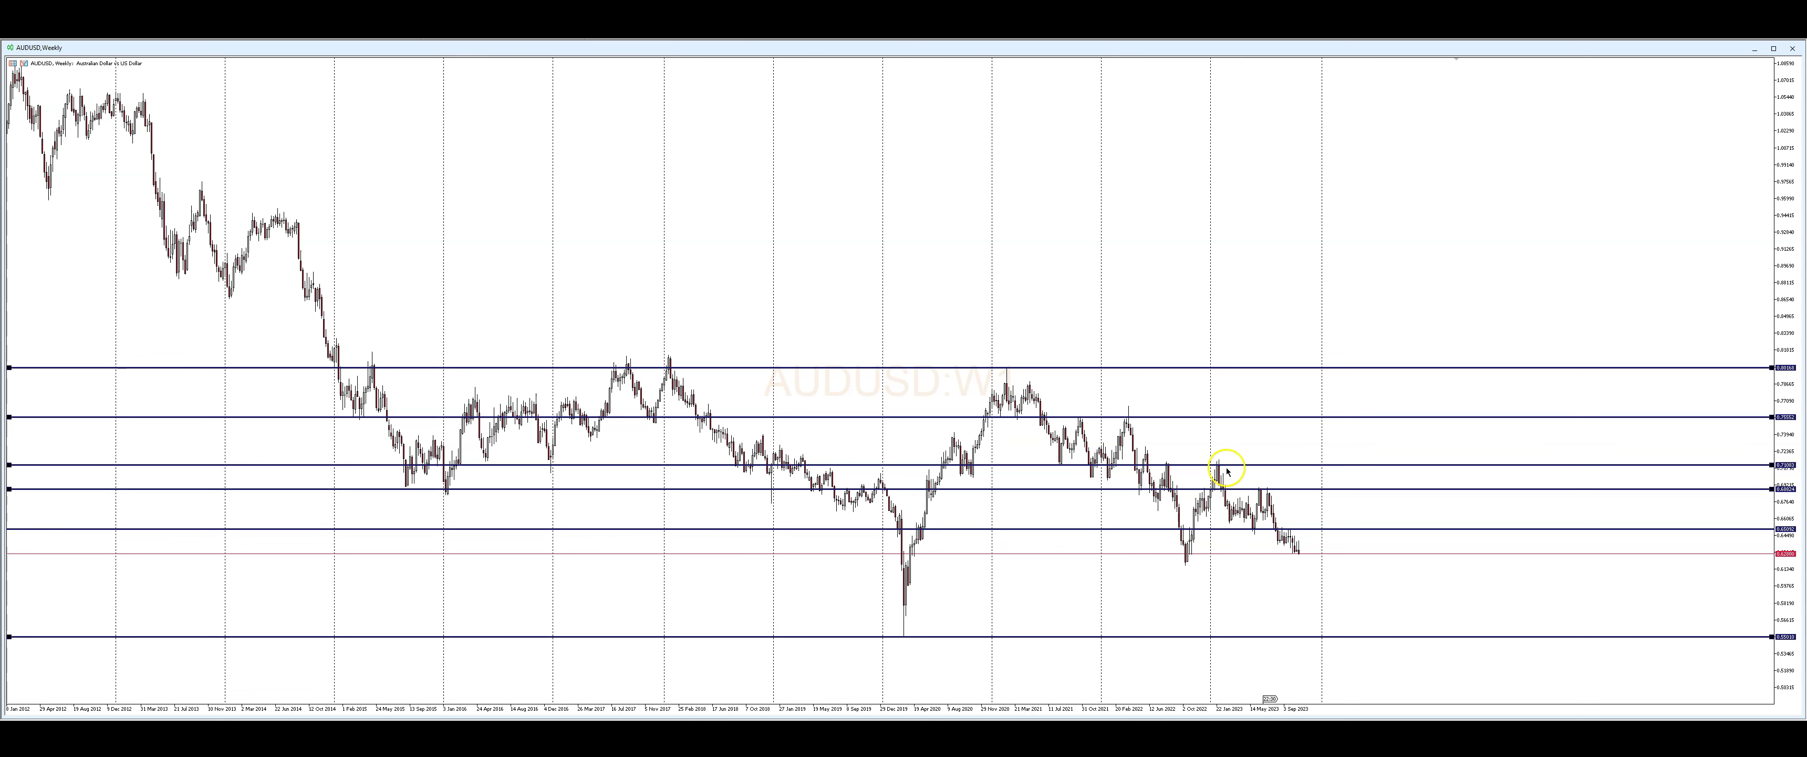
Nudge the level at the early-2023 high slightly upward and deselect the resistance lines above the current price
drag(1228, 467, 1228, 464)
click(1746, 489)
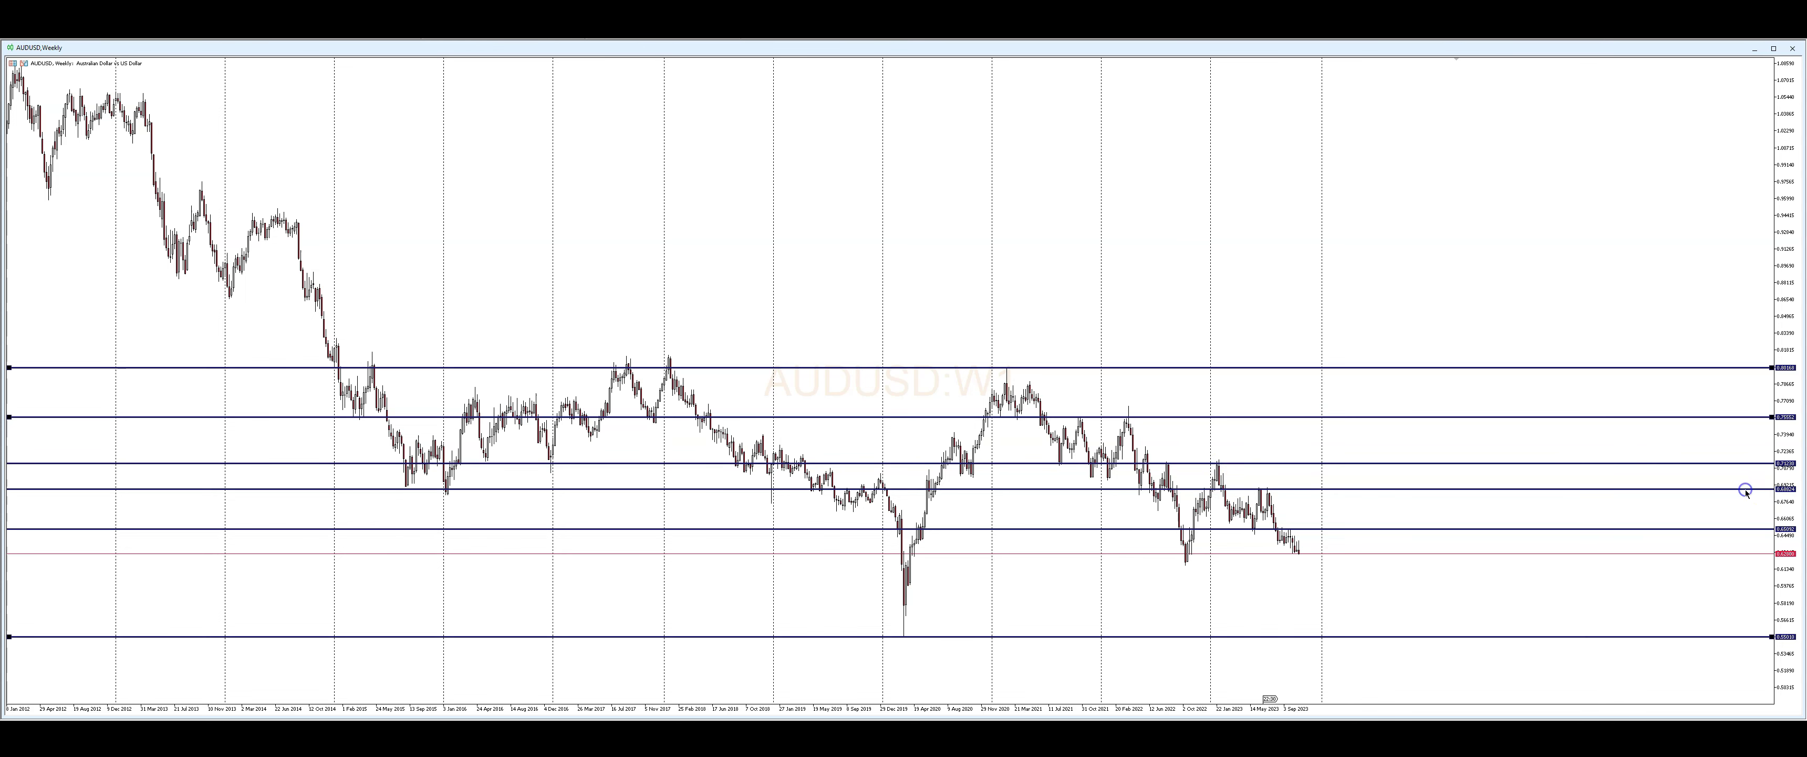
click(1706, 417)
click(1622, 367)
Add a horizontal support level at the October 2022 swing low, just below the current price
click(1186, 565)
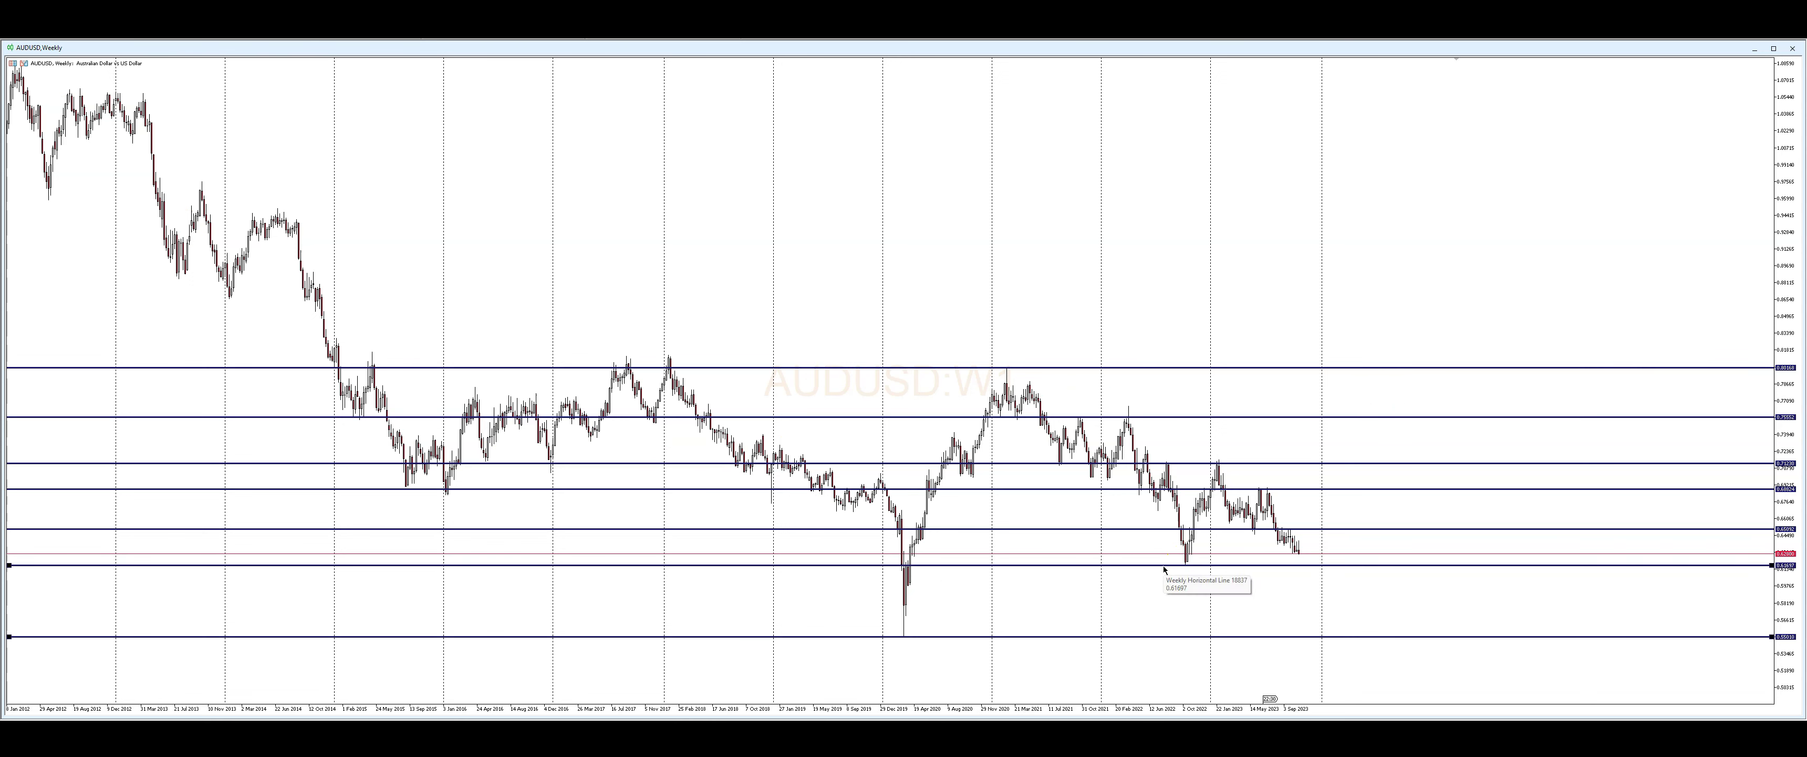
drag(1163, 565, 1163, 564)
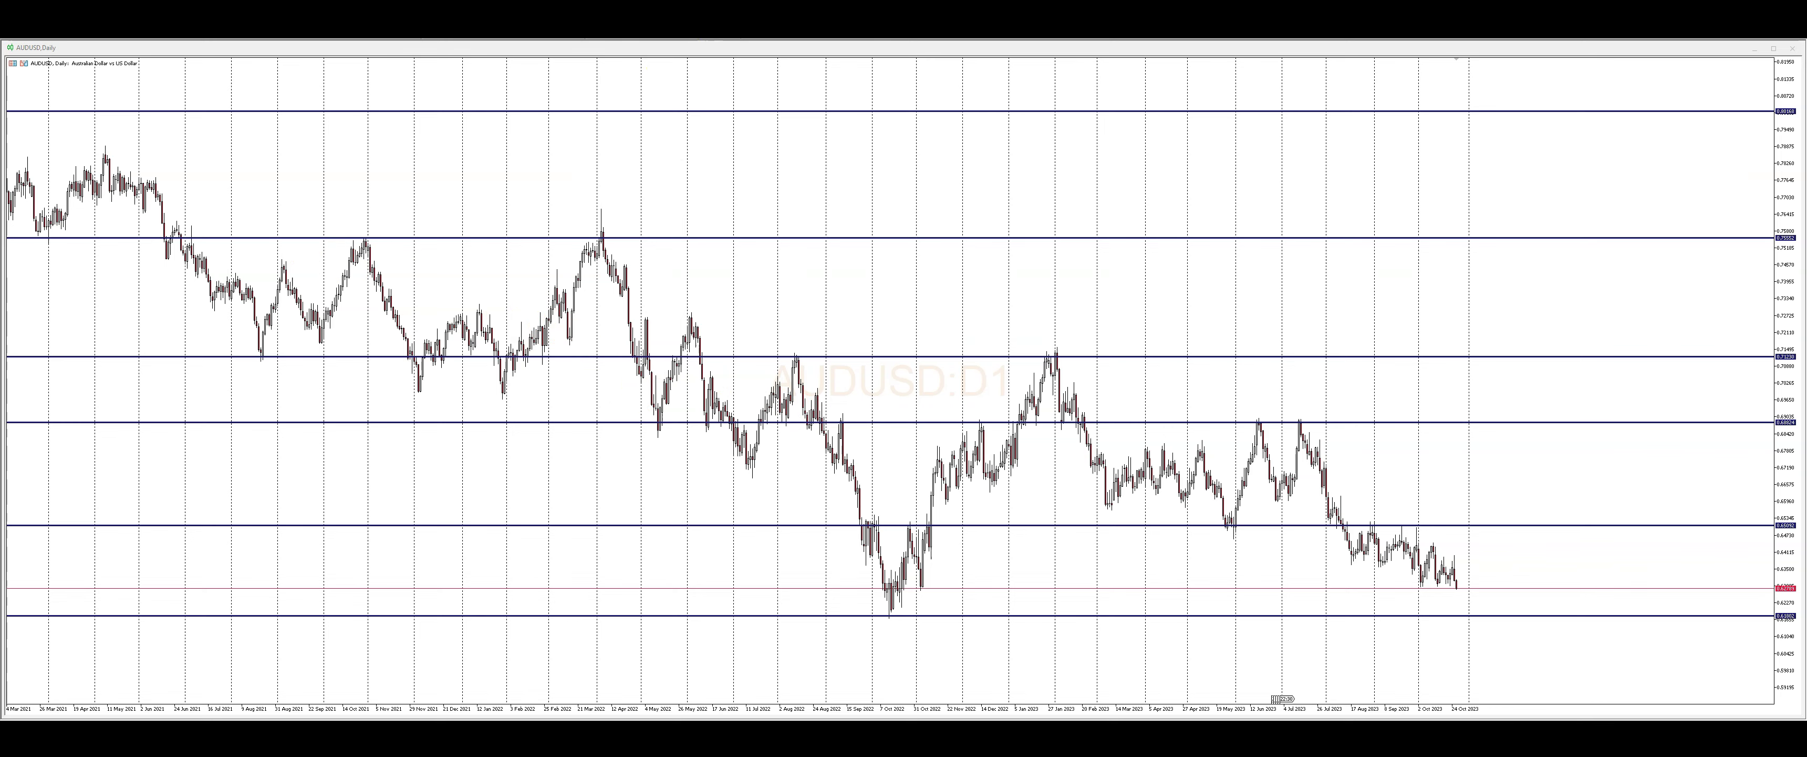
Compare the levels on the weekly chart, switch to the latest daily candles, and compress the price scale to fit more levels
key(w)
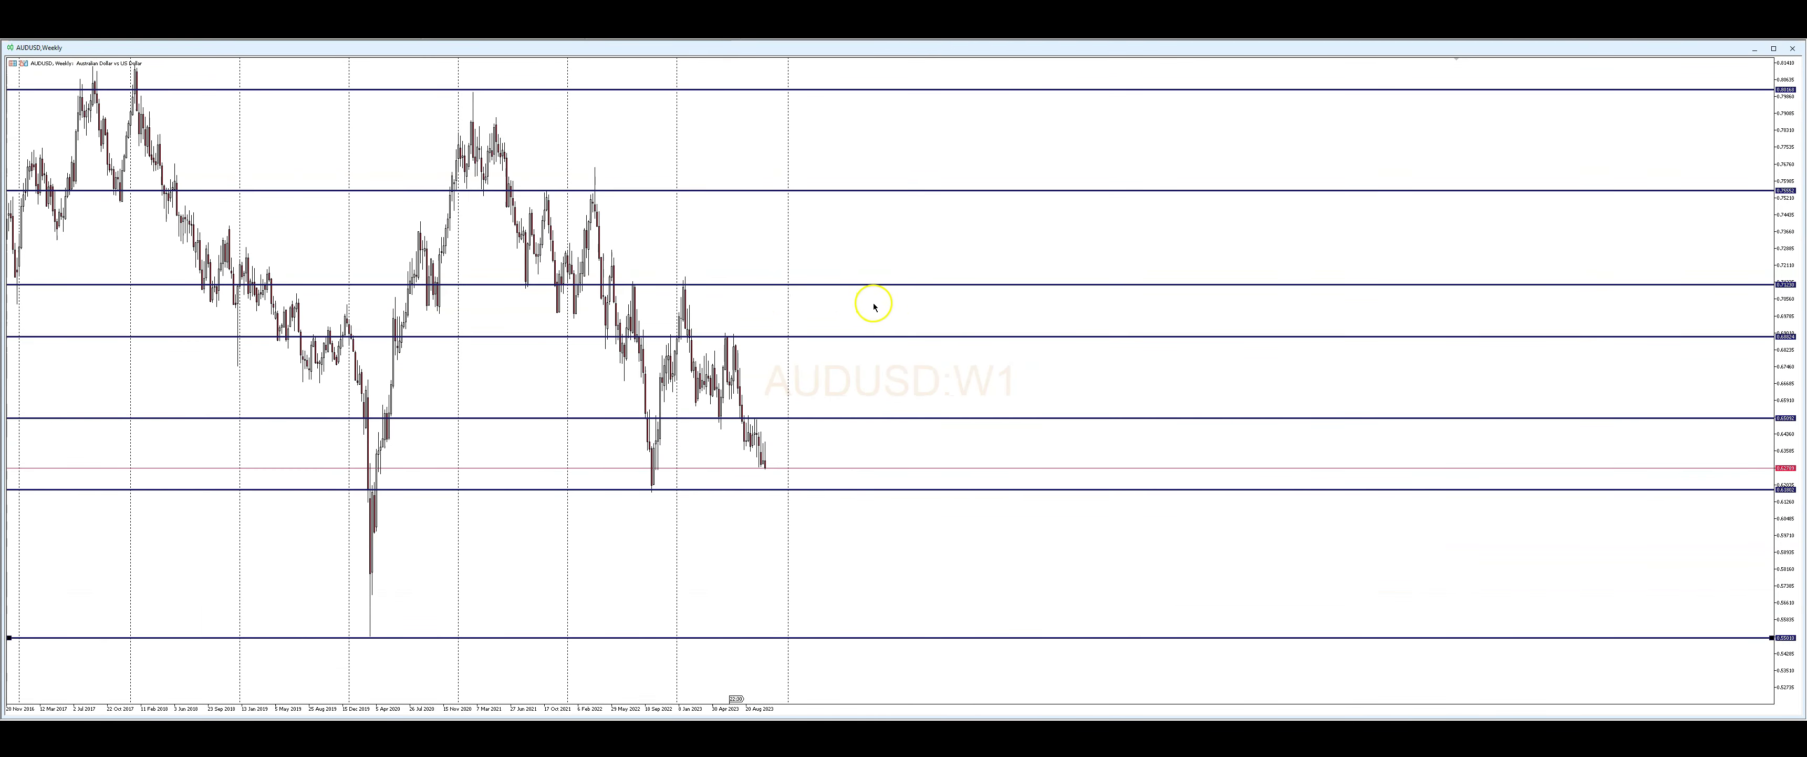
scroll(1032, 371, left, 5)
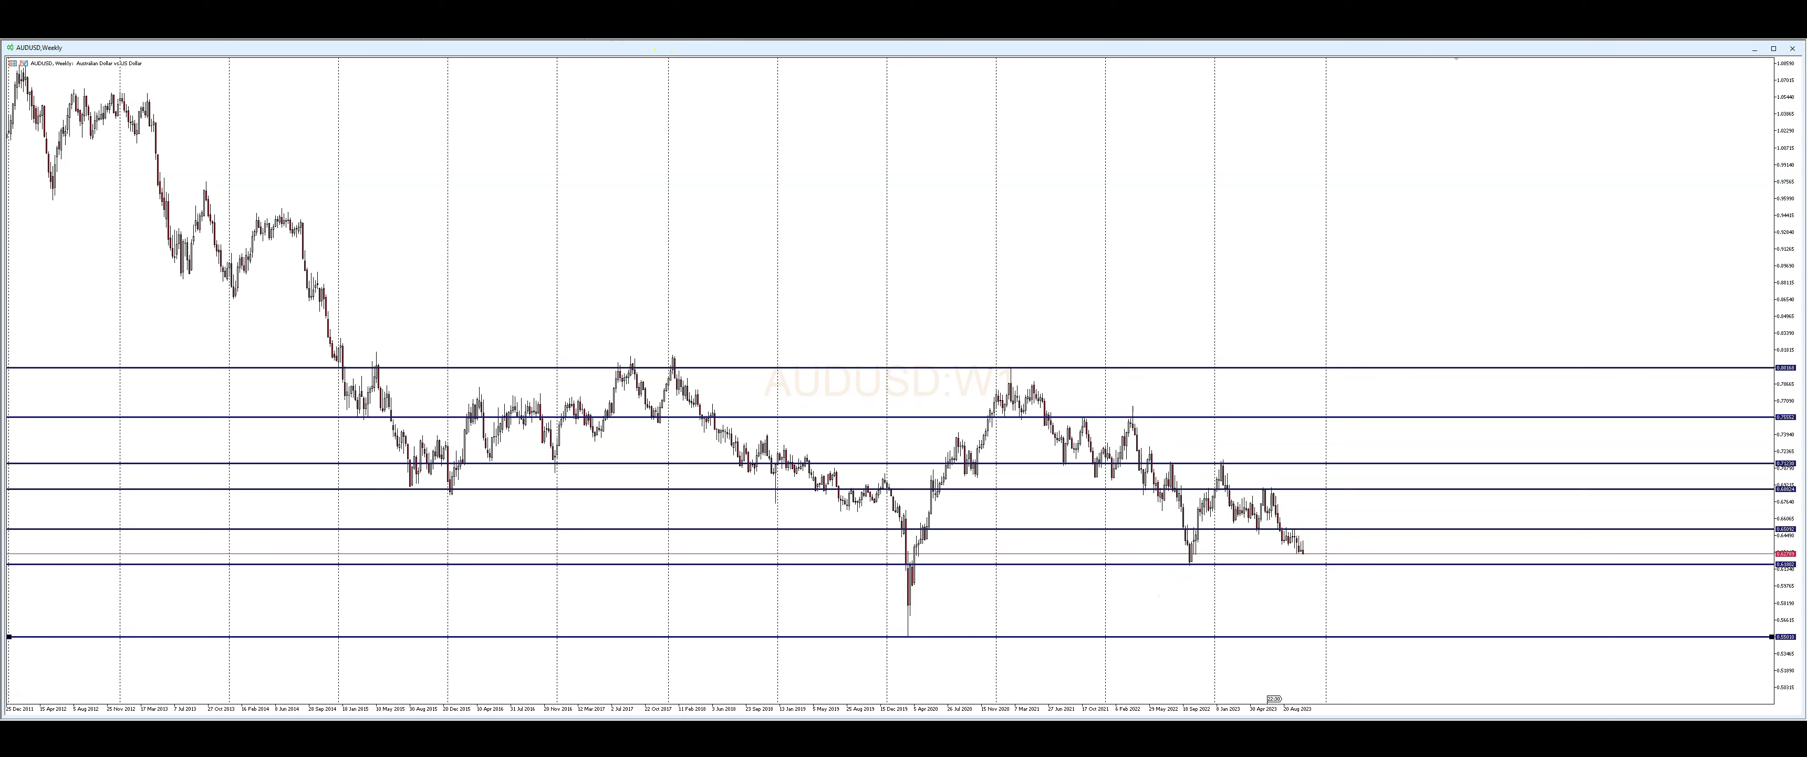
key(d)
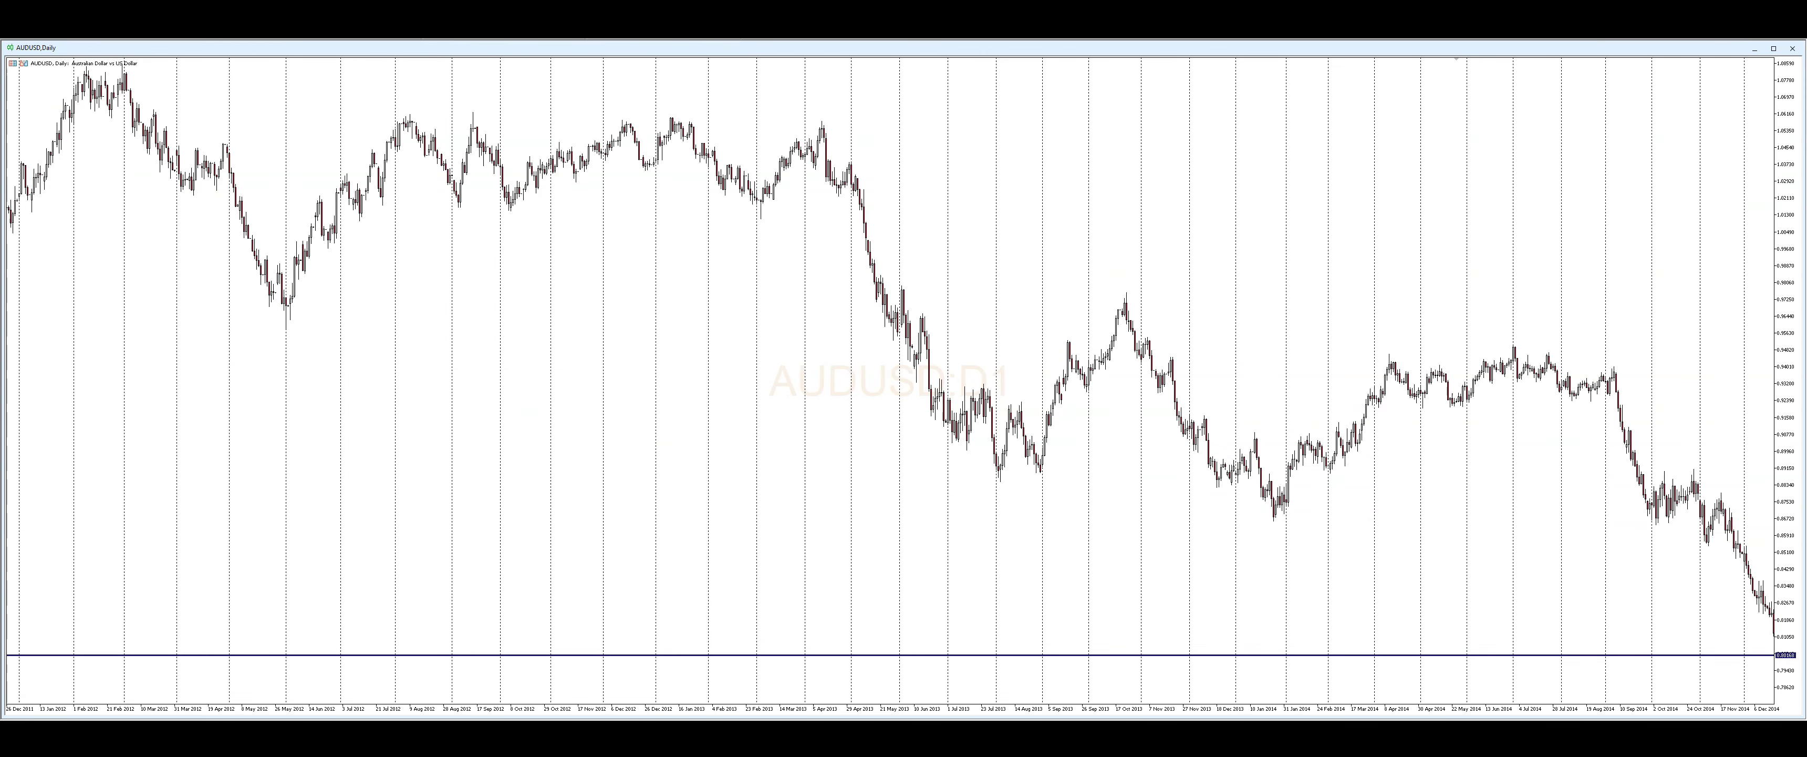
key(End)
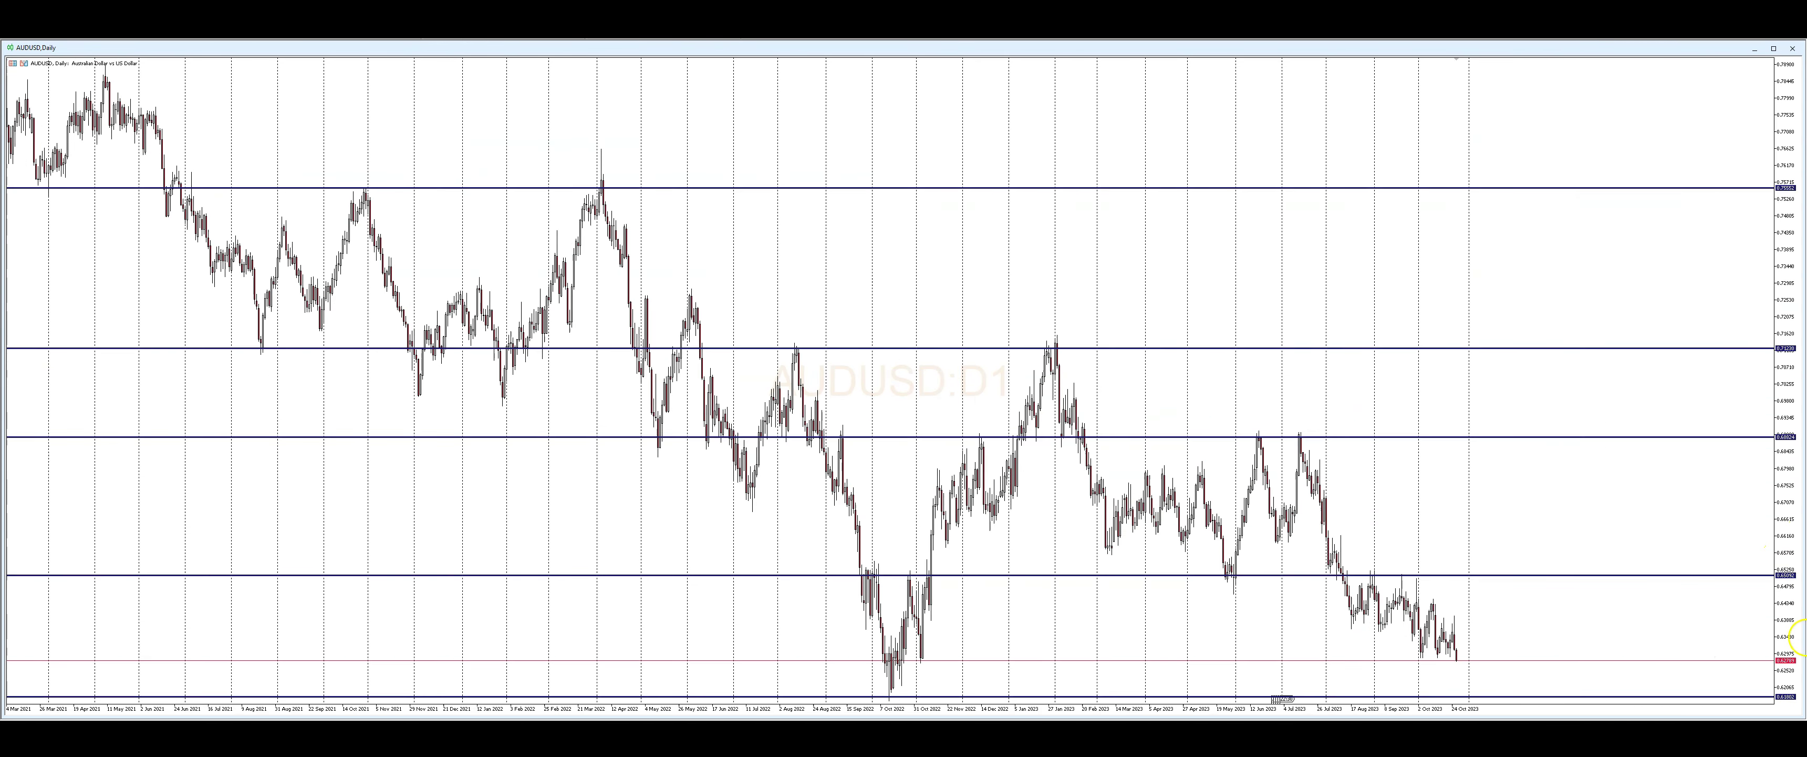
drag(1787, 453, 1786, 513)
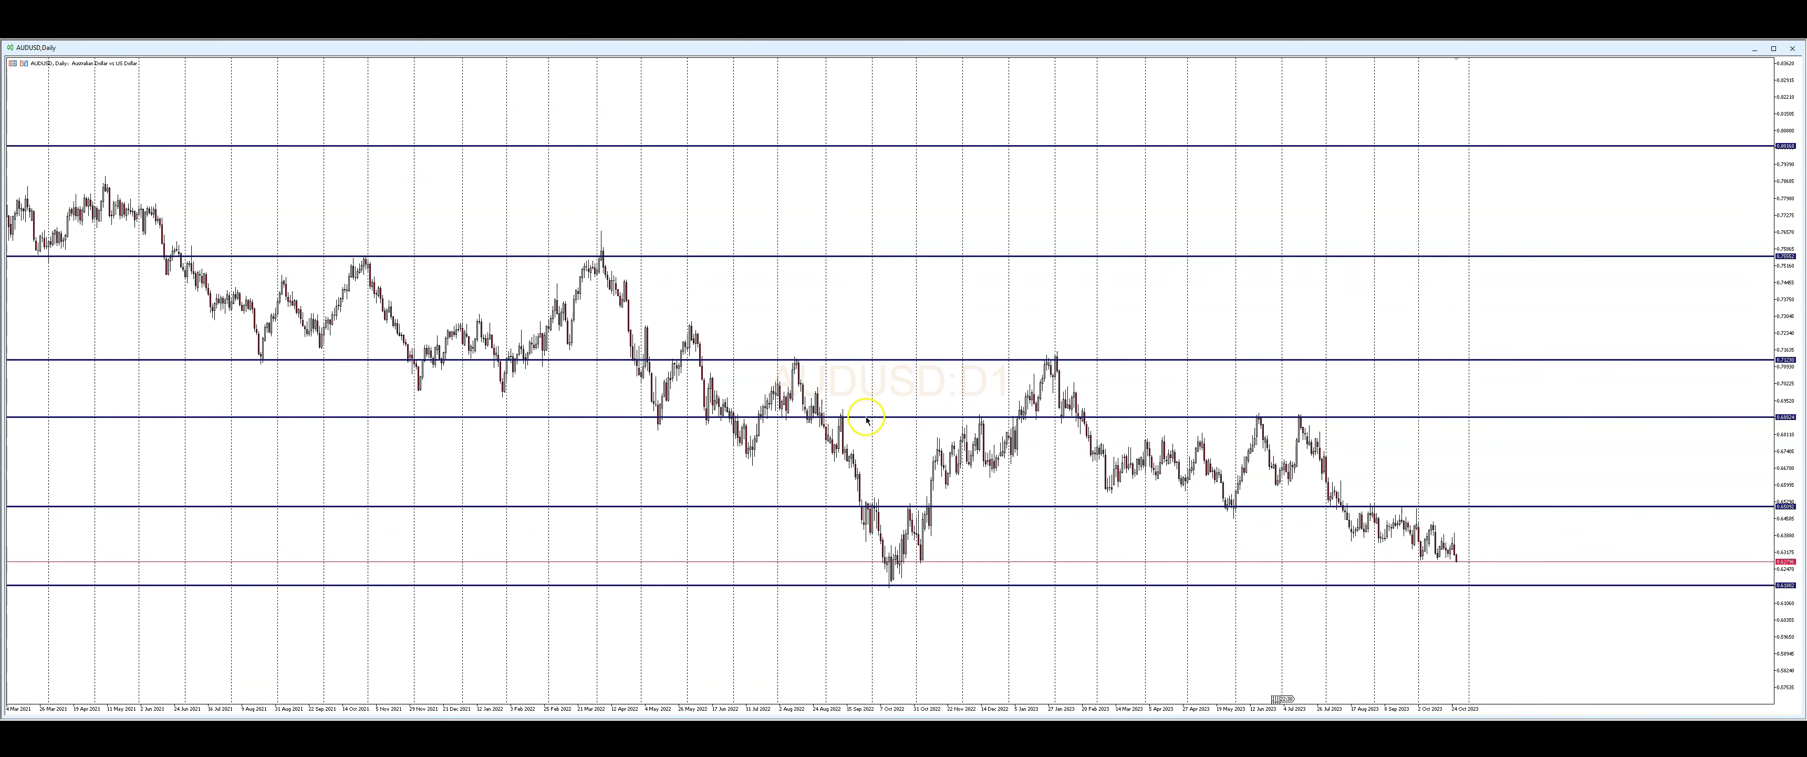
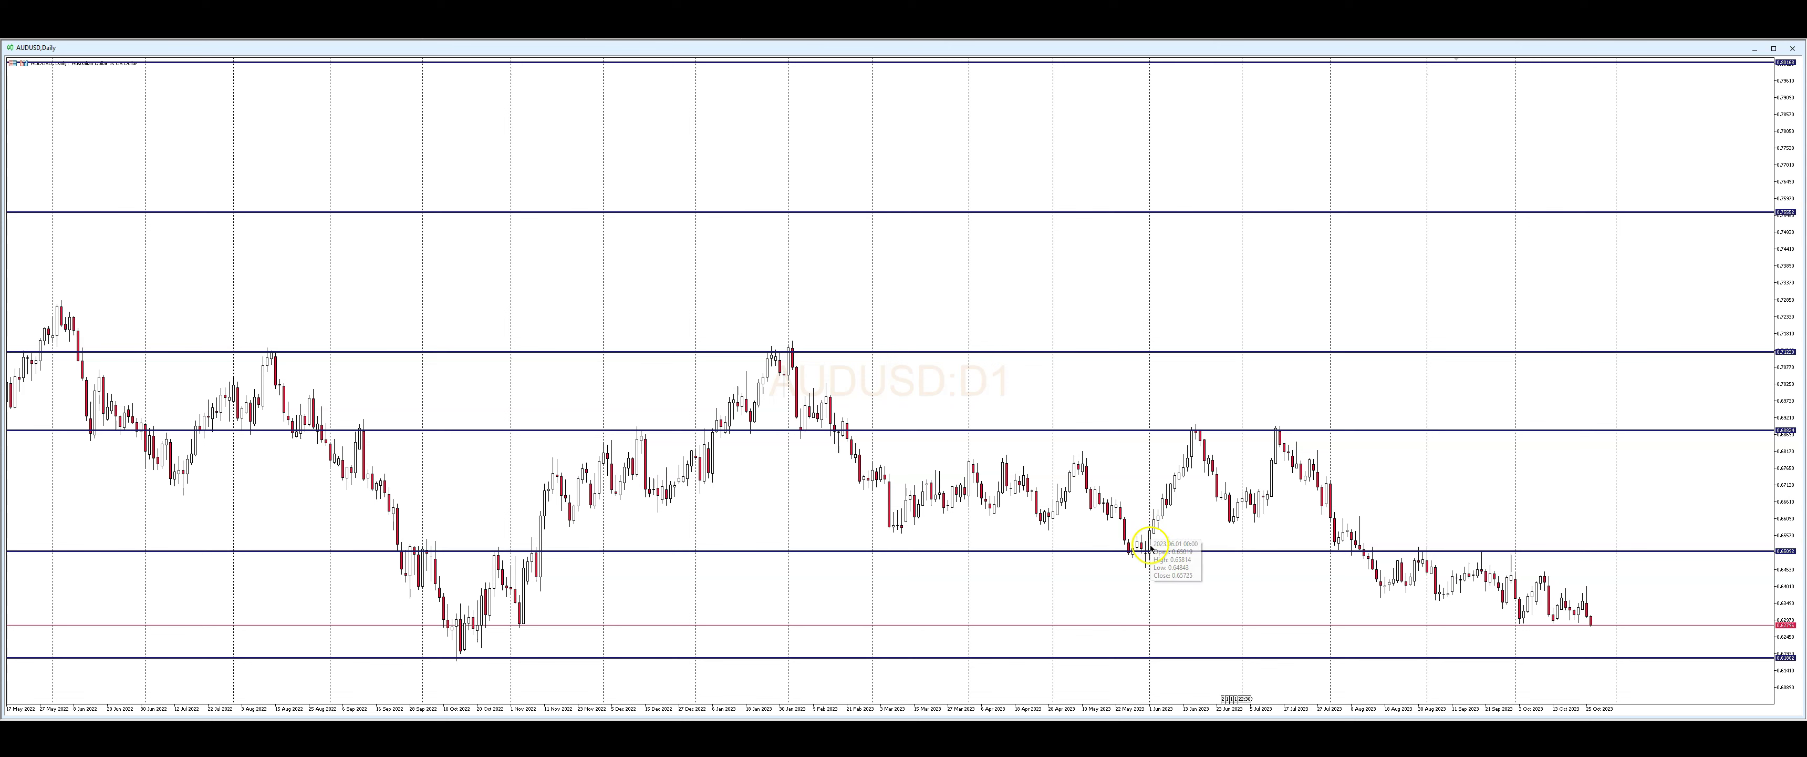
Examine how past daily candles reacted at the marked levels, going back to late 2021 and returning to the latest candles
mouse_move(1151, 543)
mouse_down()
mouse_move(1153, 526)
mouse_move(1149, 553)
mouse_up()
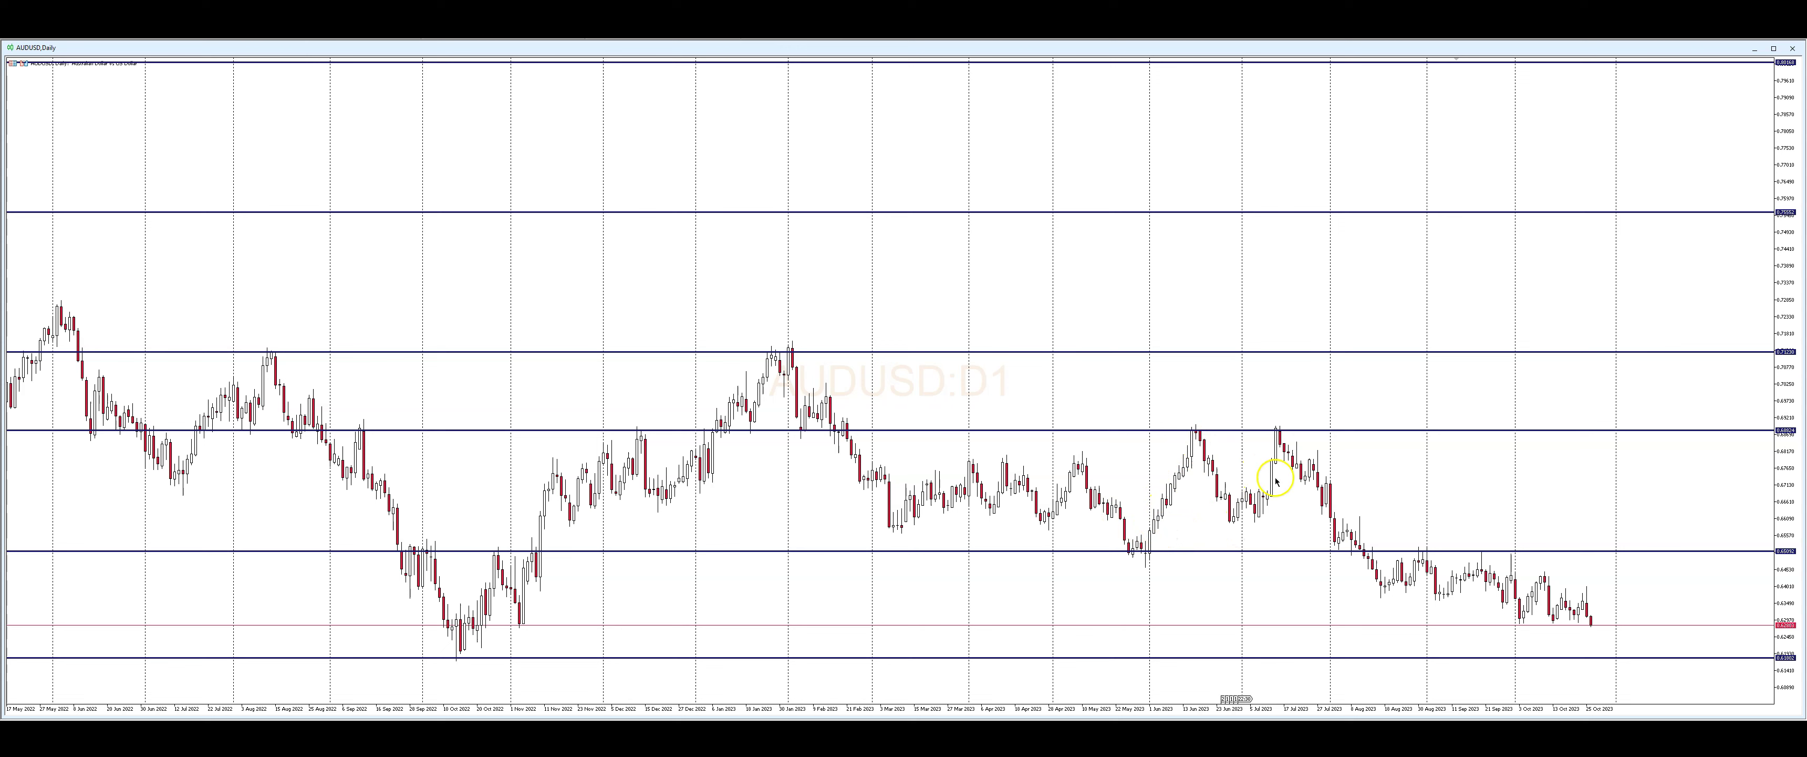
mouse_move(1351, 562)
scroll(729, 513, up, 5)
scroll(744, 513, up, 4)
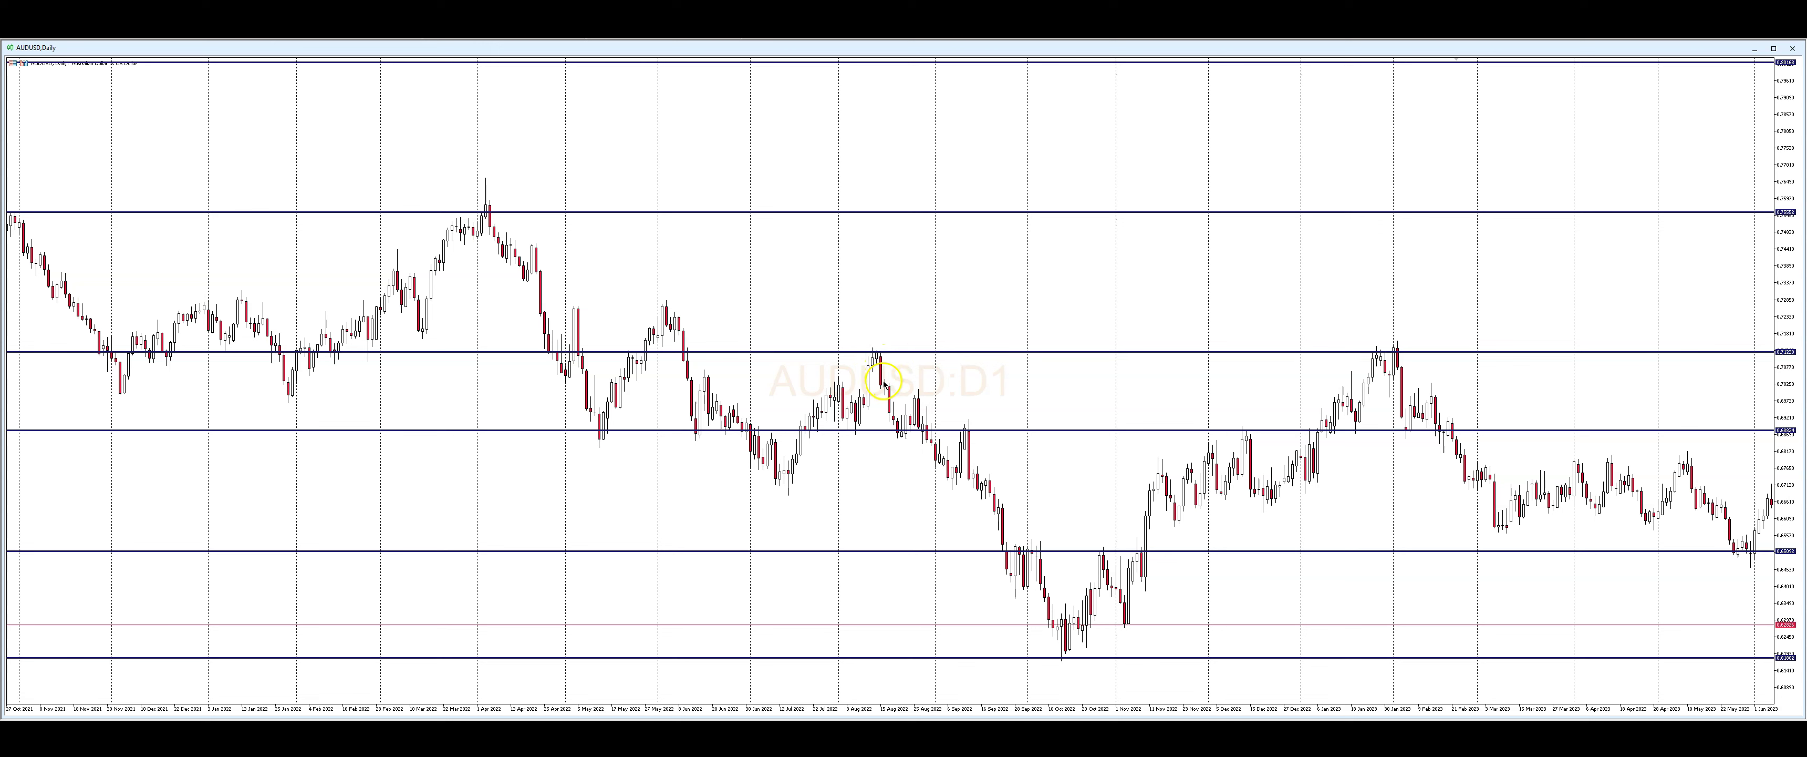
scroll(973, 392, down, 15)
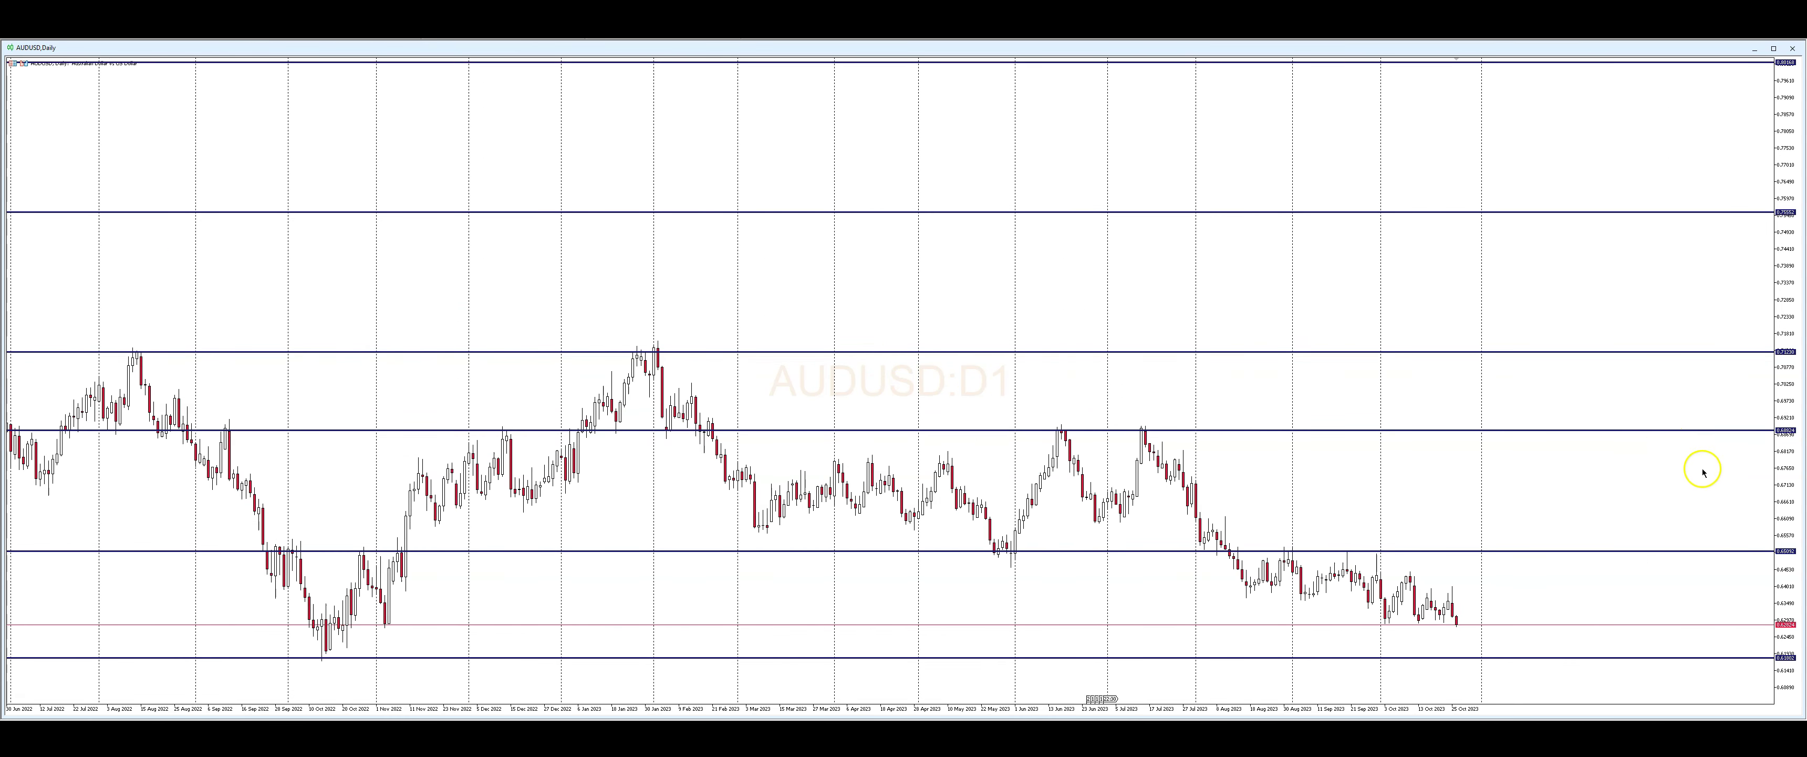
Compress the daily price scale and measure the distances from the October 2022 support line up toward the current price with the crosshair
drag(1785, 469, 1785, 500)
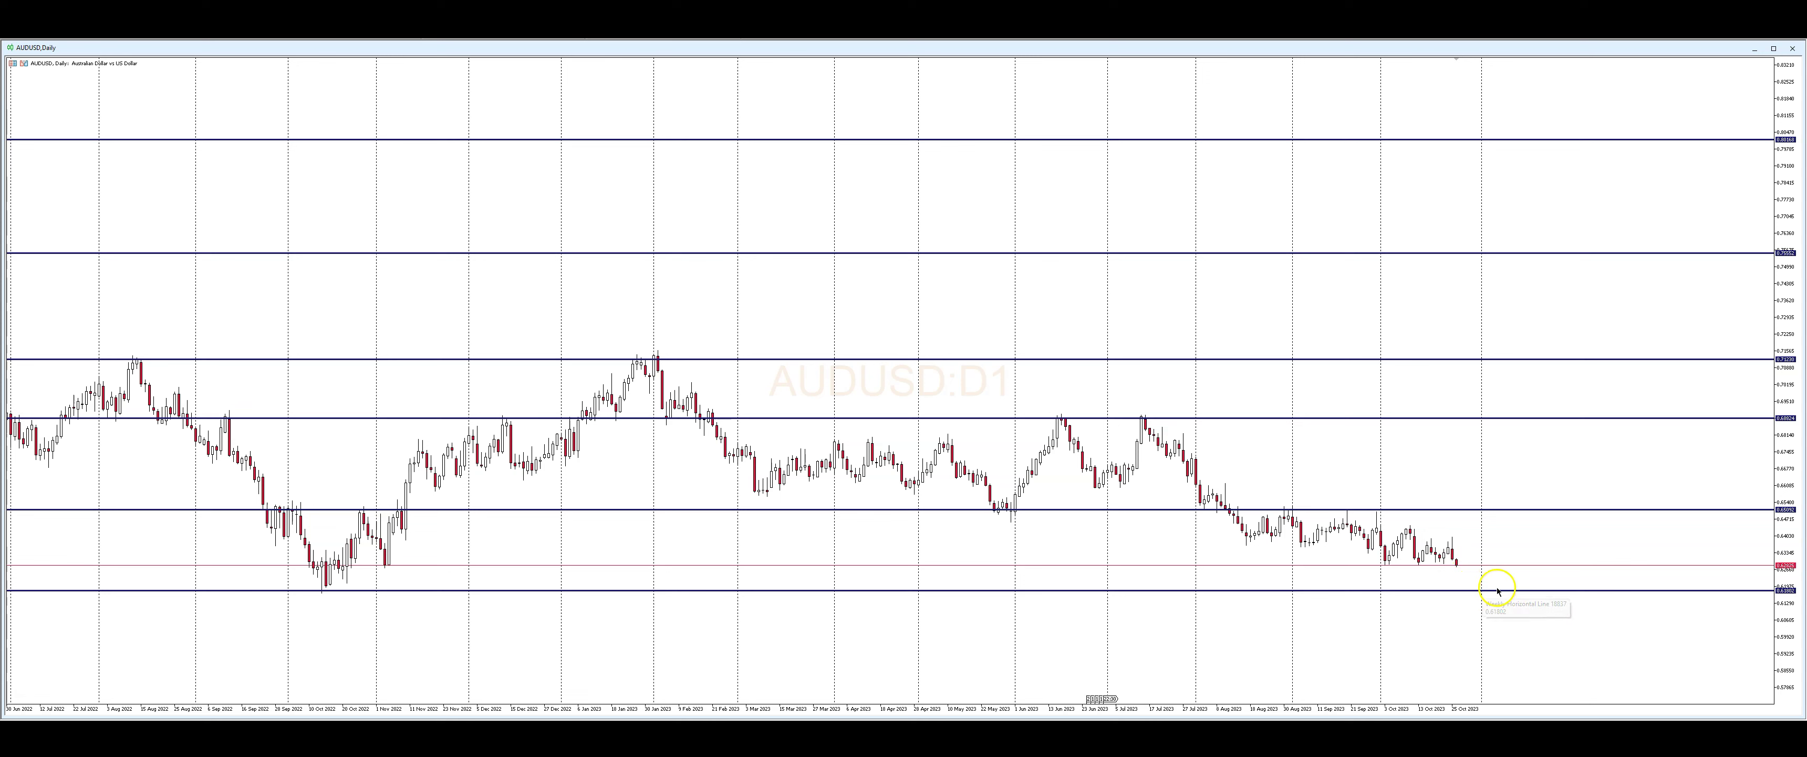
middle_click(1492, 587)
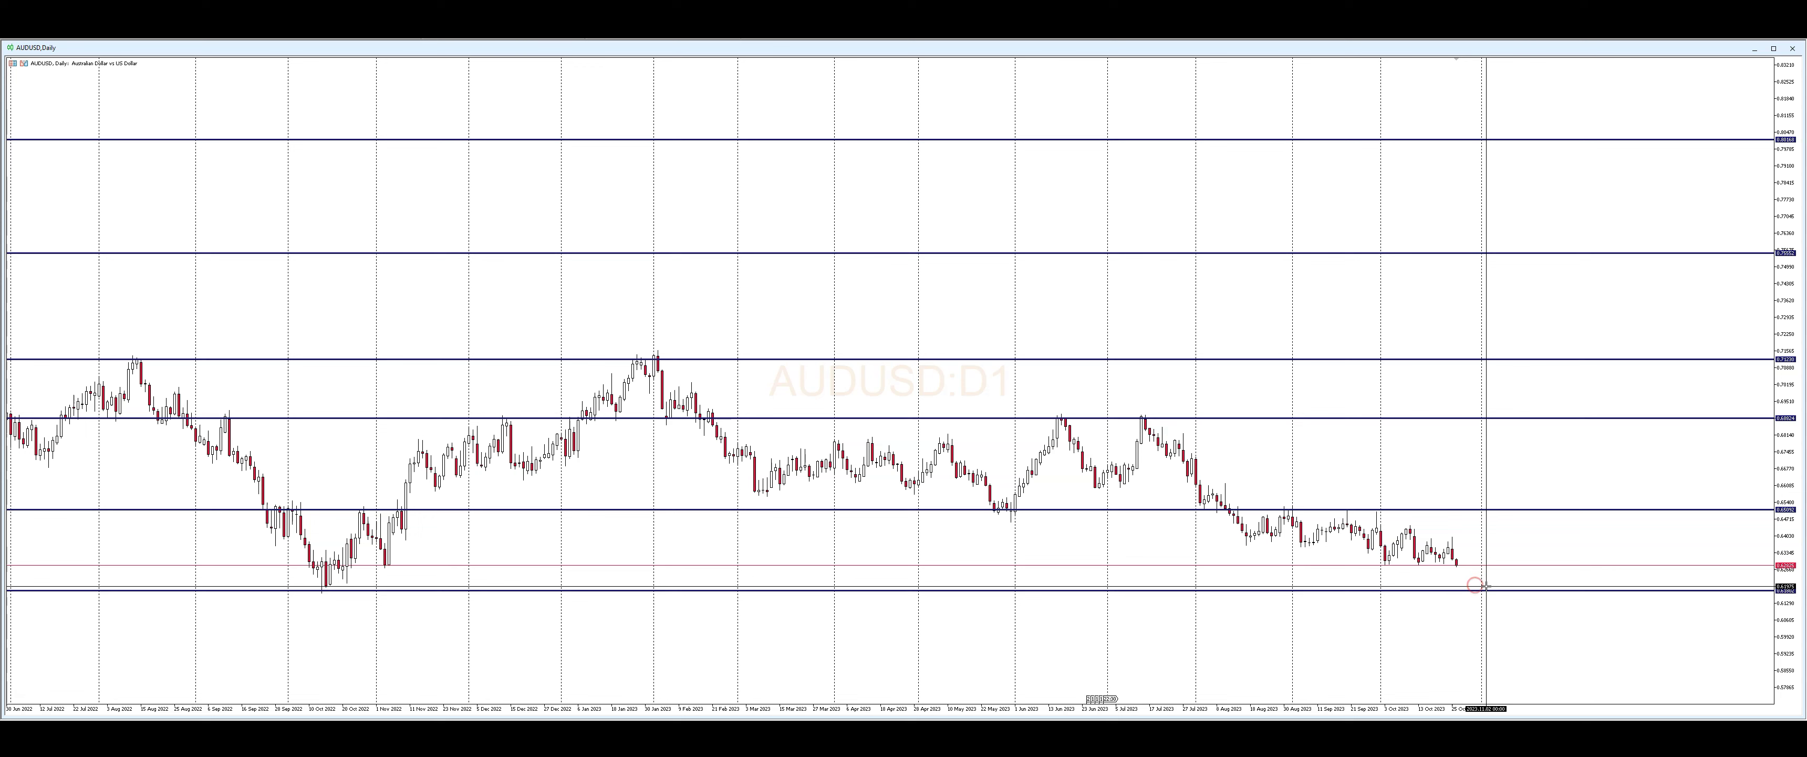
drag(1492, 587, 1502, 541)
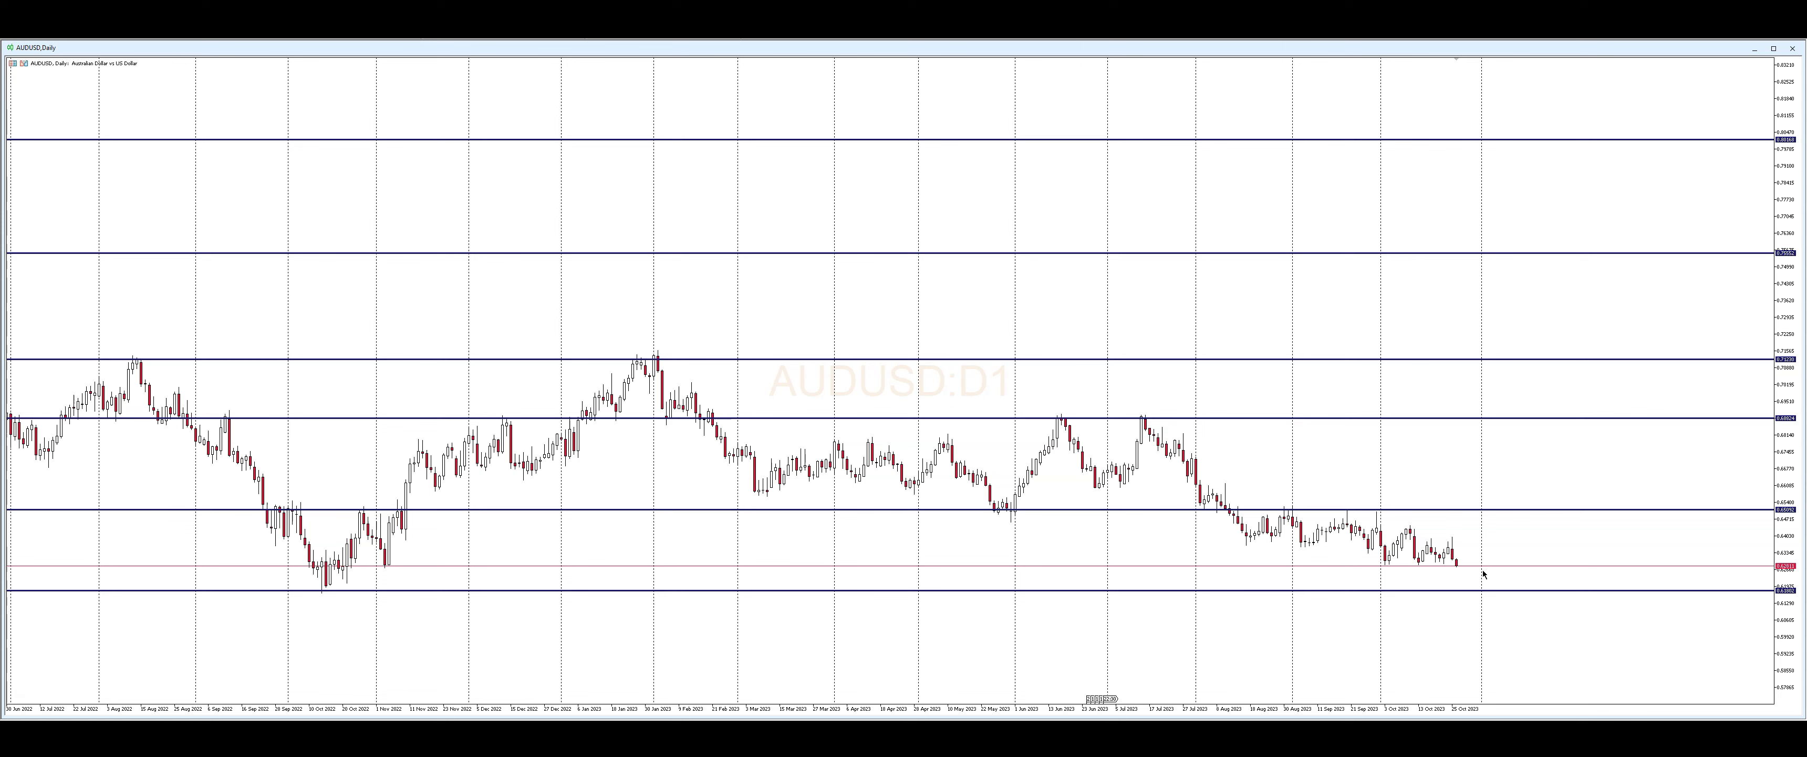
click(1505, 564)
click(1479, 589)
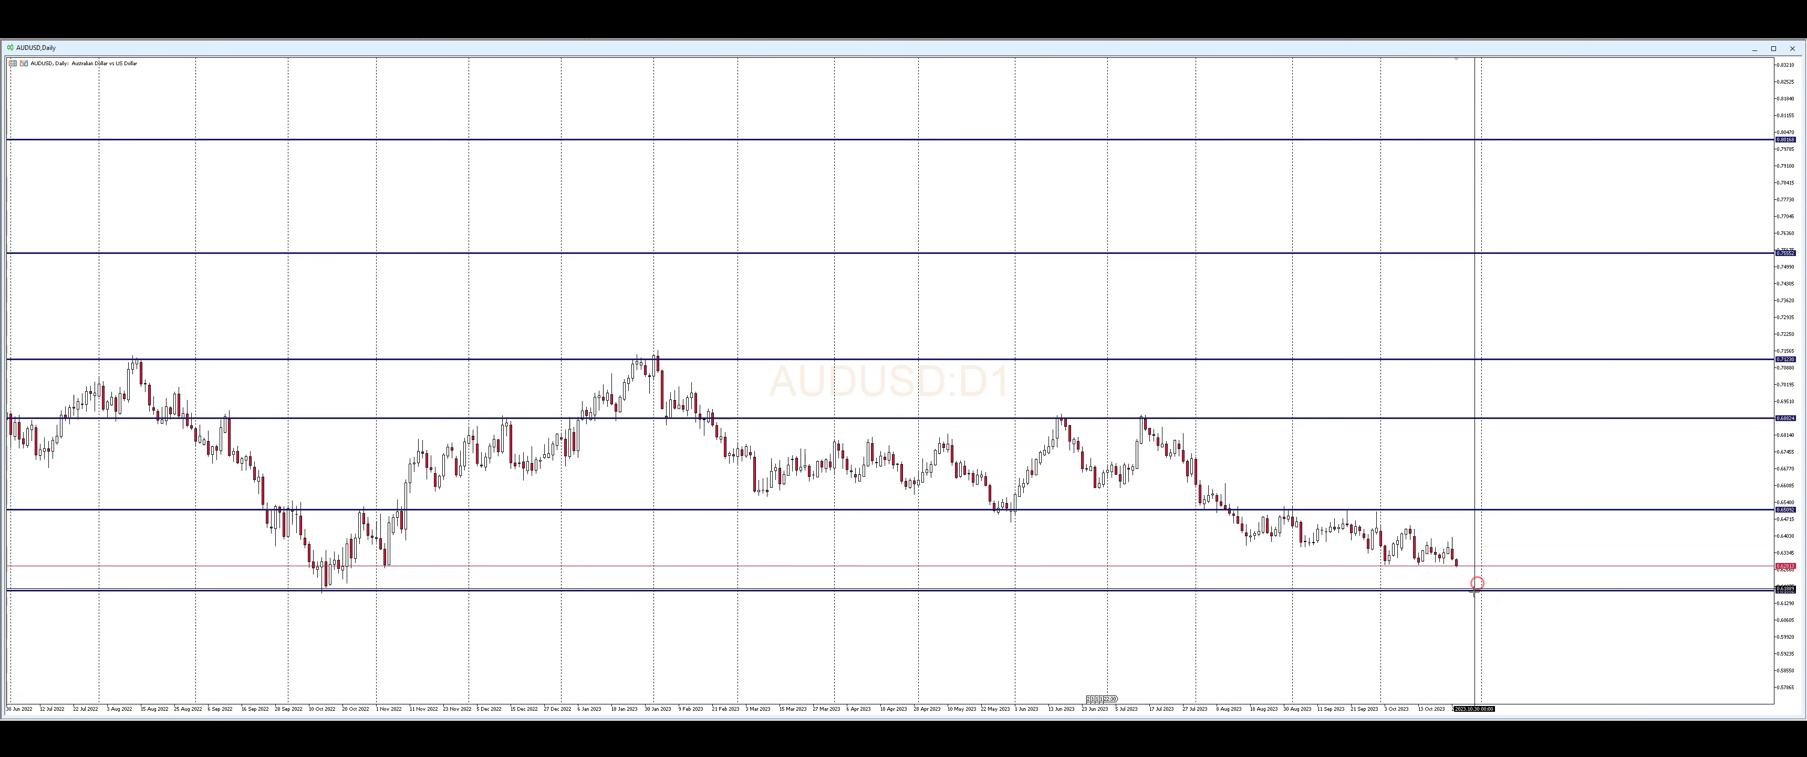
mouse_move(1479, 589)
mouse_down()
mouse_move(1494, 594)
mouse_move(1505, 541)
mouse_move(1465, 562)
mouse_up()
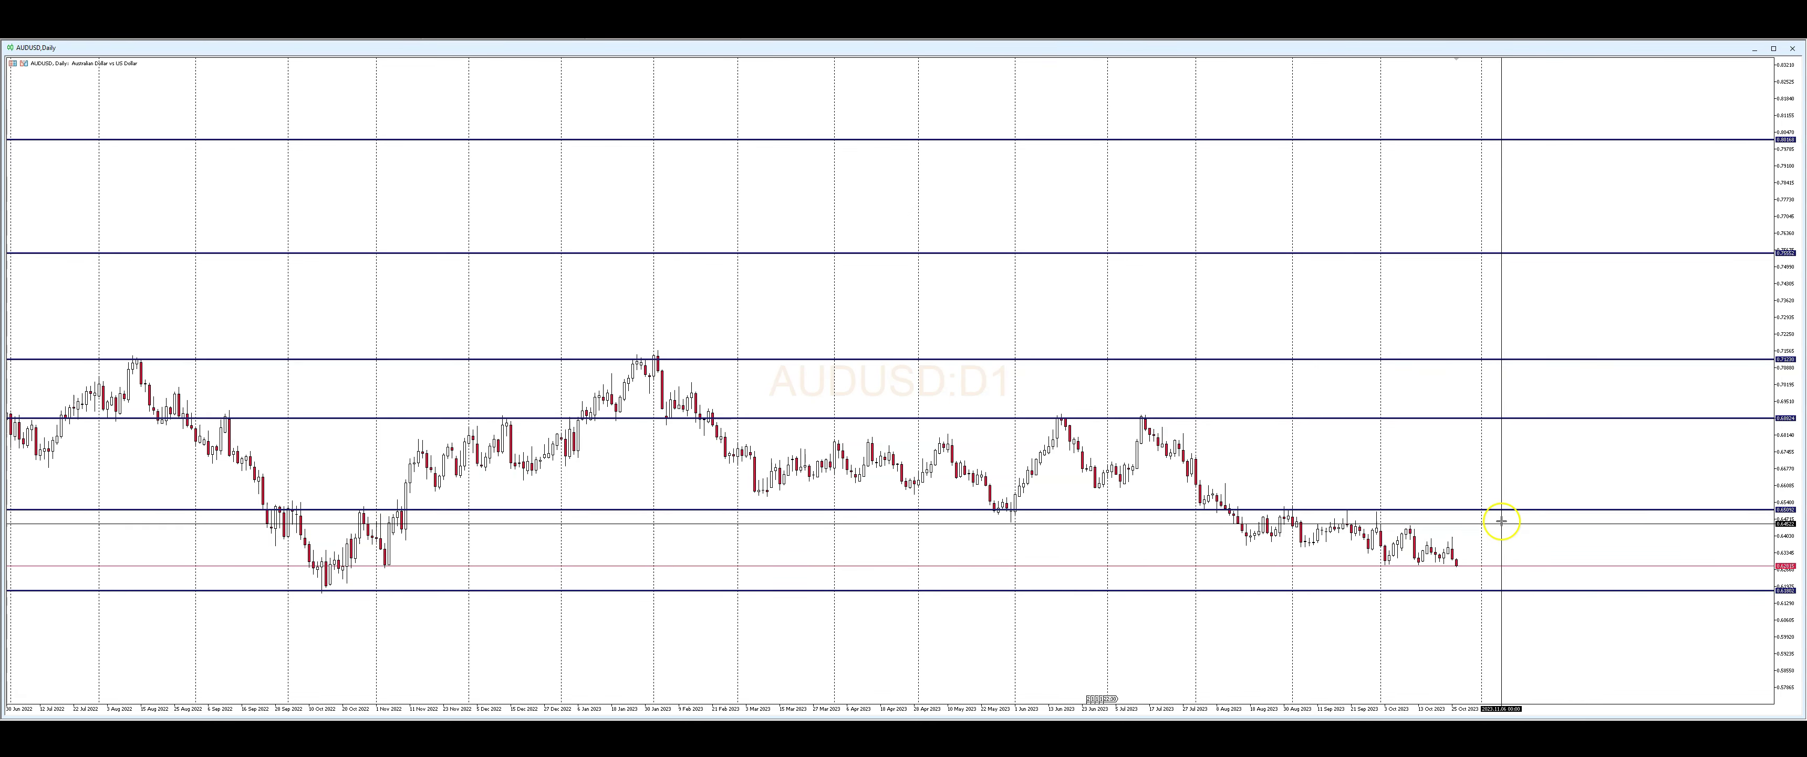
click(776, 540)
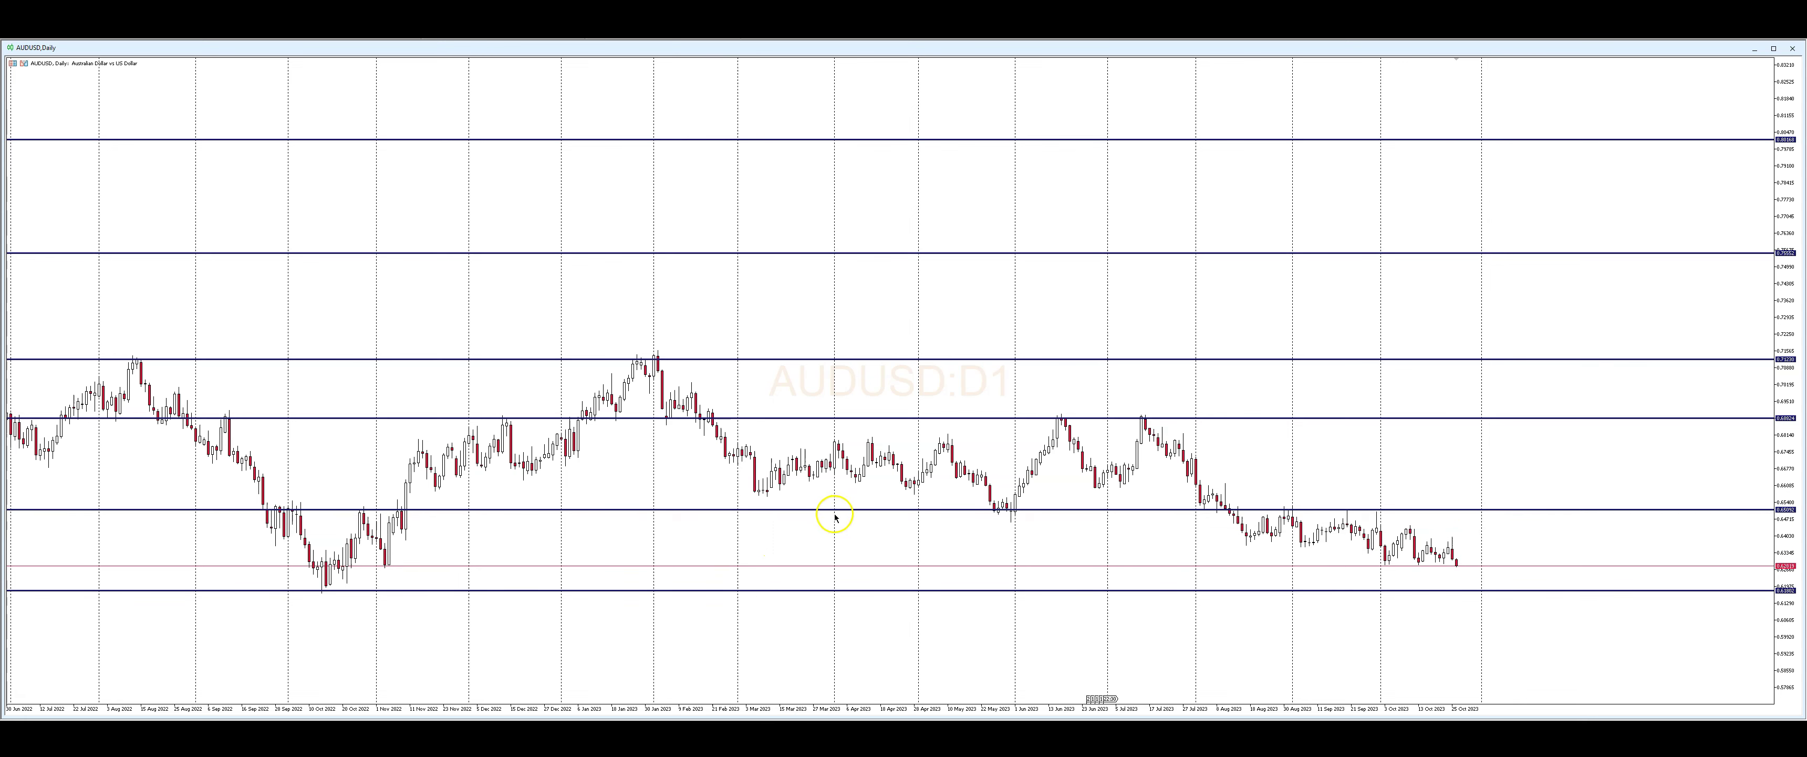